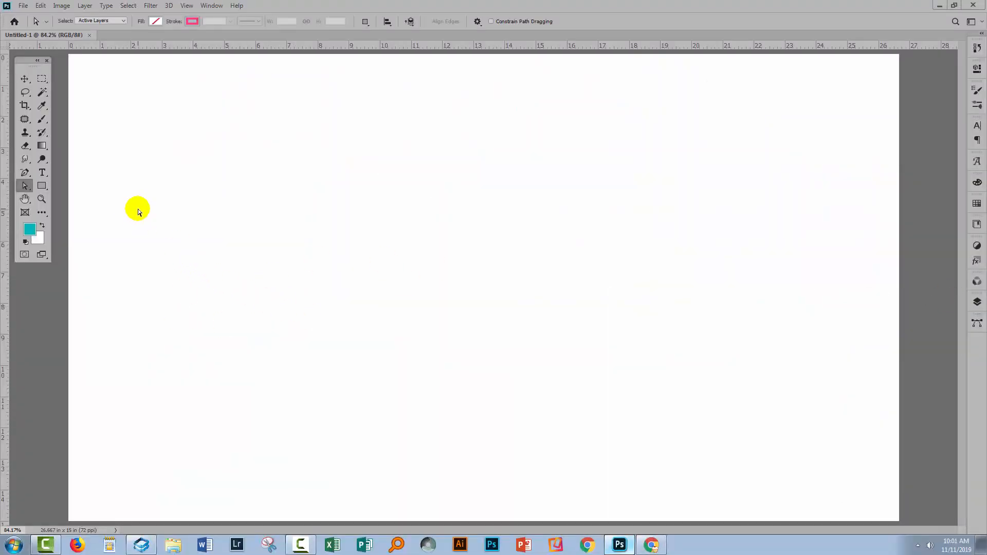
- Draw a three-sided polygon about 430 by 494 px on the left half of the canvas with the Polygon Tool
click(42, 187)
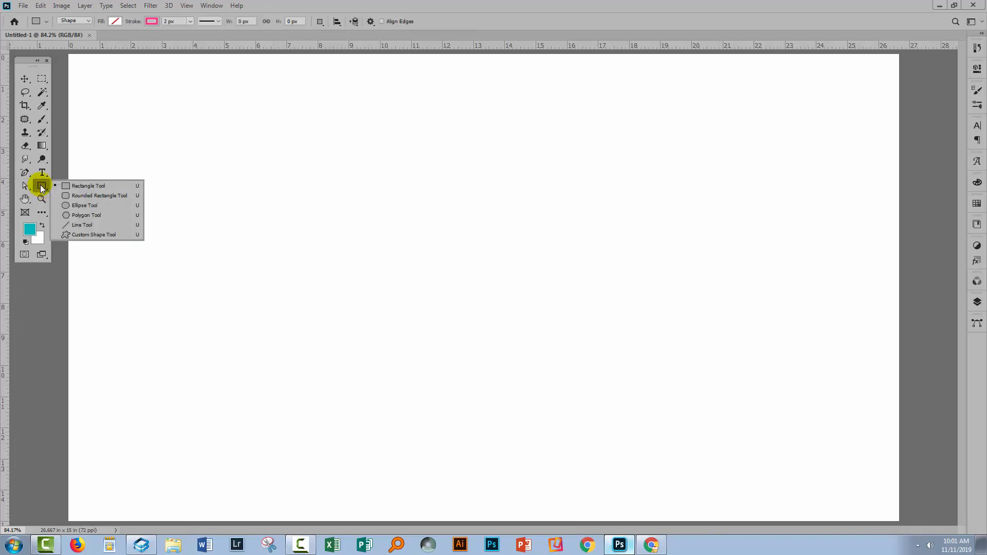
click(104, 214)
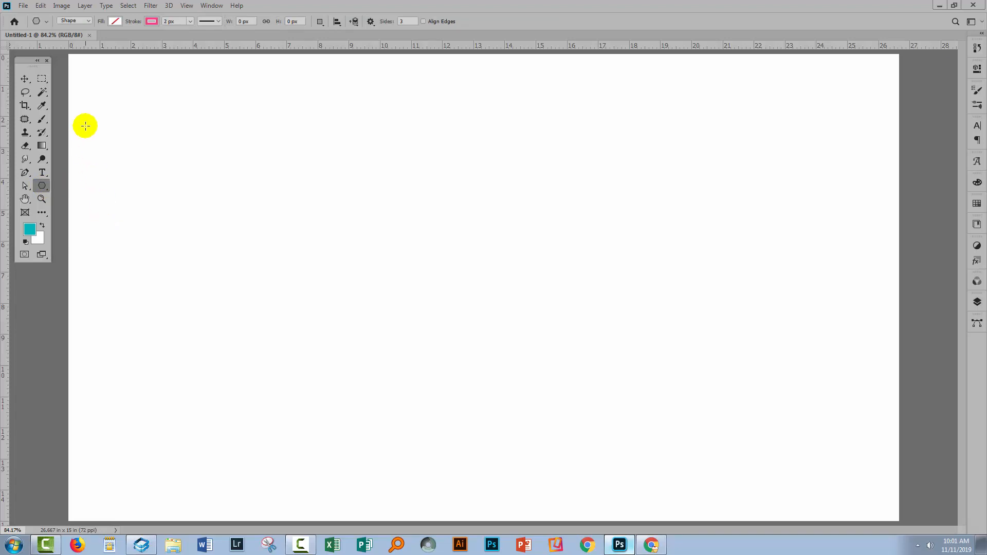
click(81, 21)
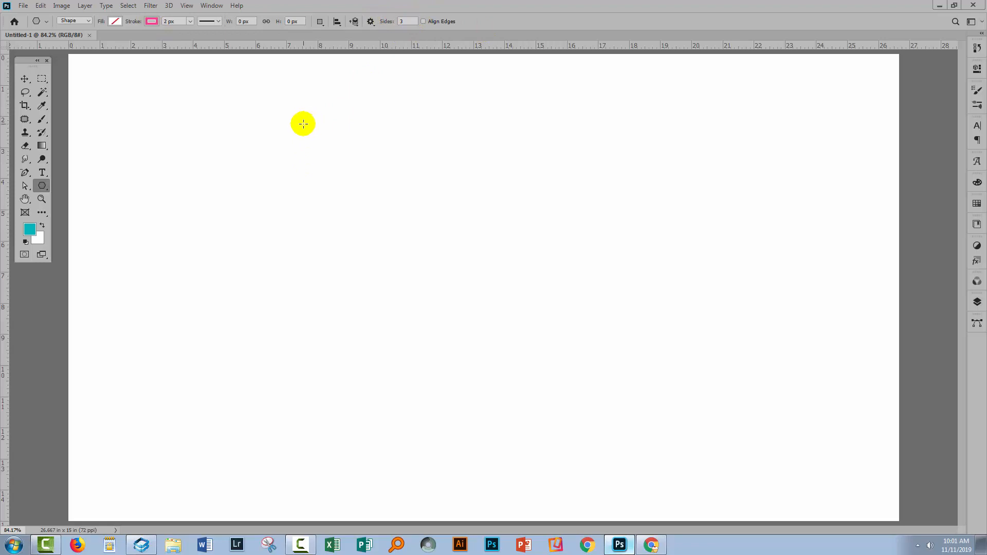
drag(300, 128, 362, 352)
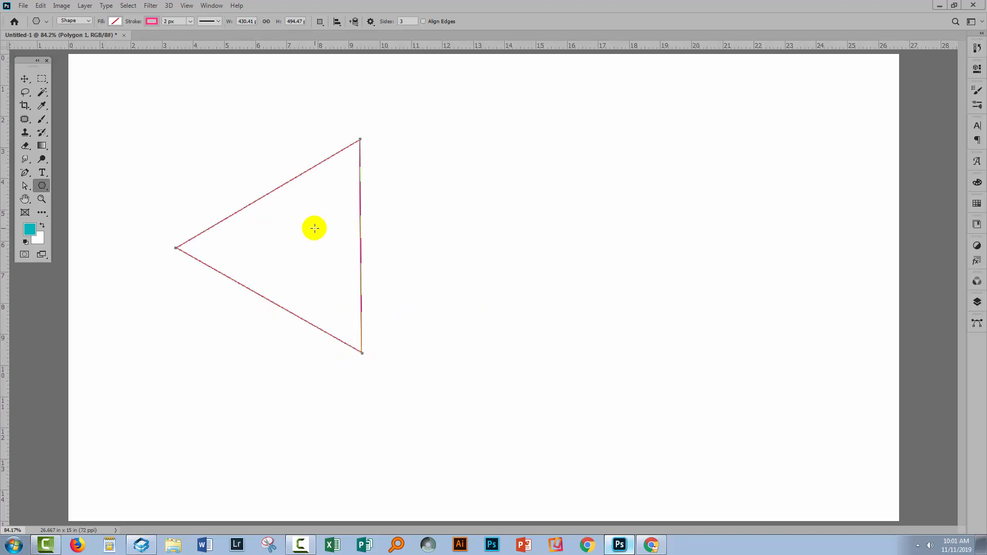
- Create a second three-sided polygon 200 px wide and 100 px high beside the large triangle
click(513, 147)
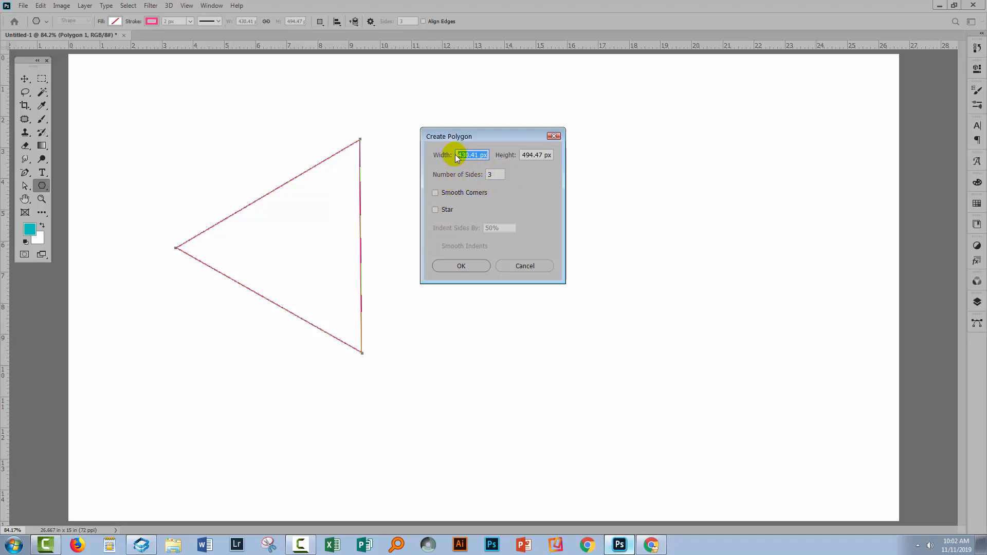
drag(456, 156, 489, 155)
text(2)
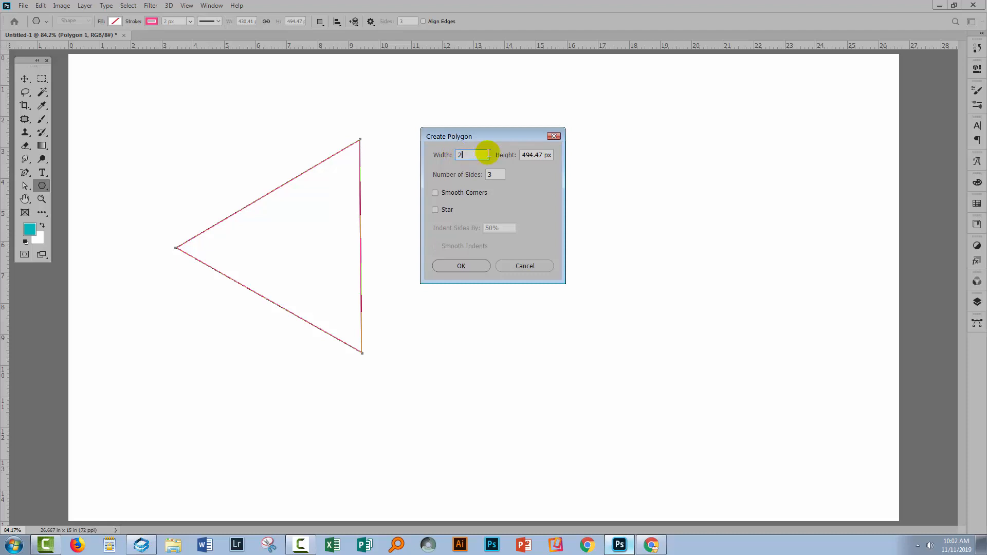
text(00)
key(Tab)
text(100)
click(456, 264)
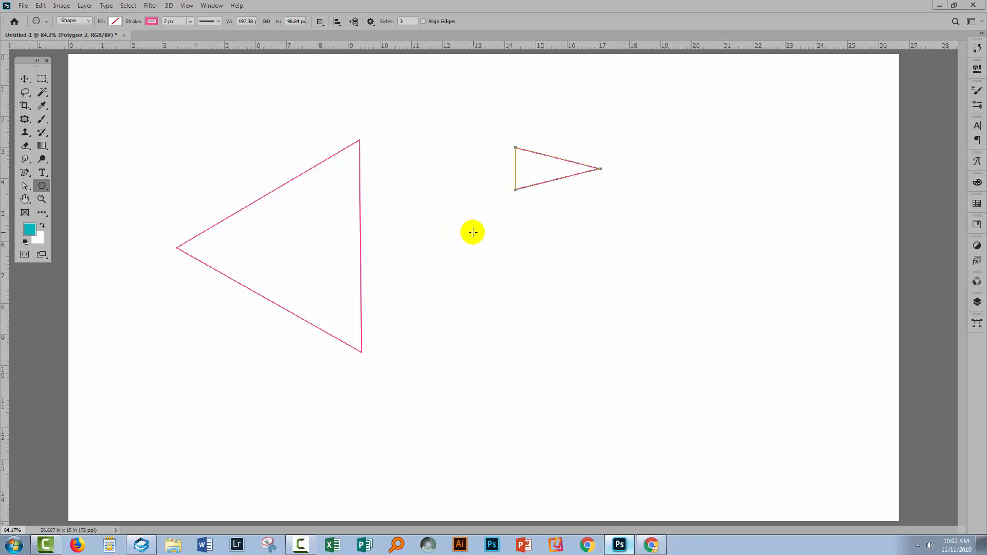
- Select both polygon triangles together and delete them from the canvas
click(25, 79)
drag(189, 119, 565, 360)
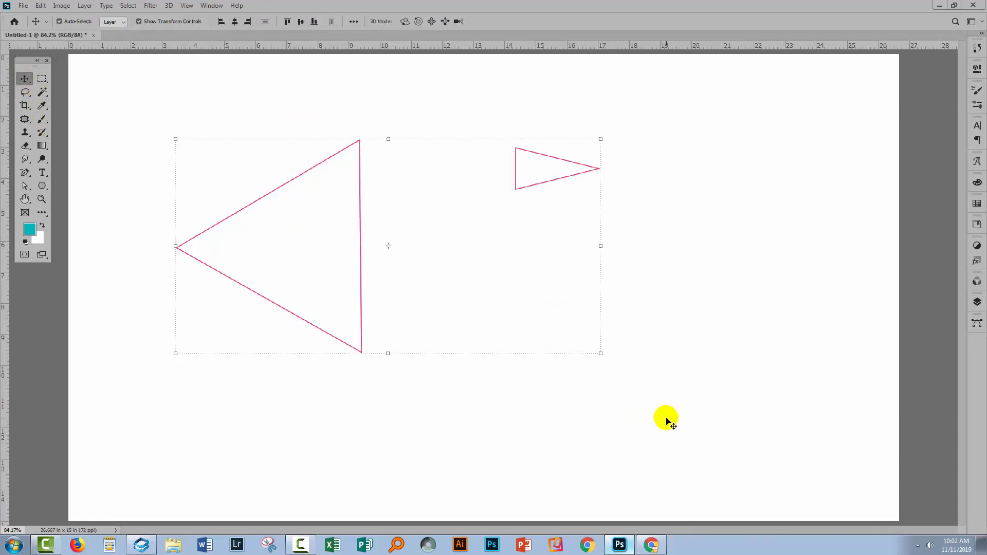
key(Delete)
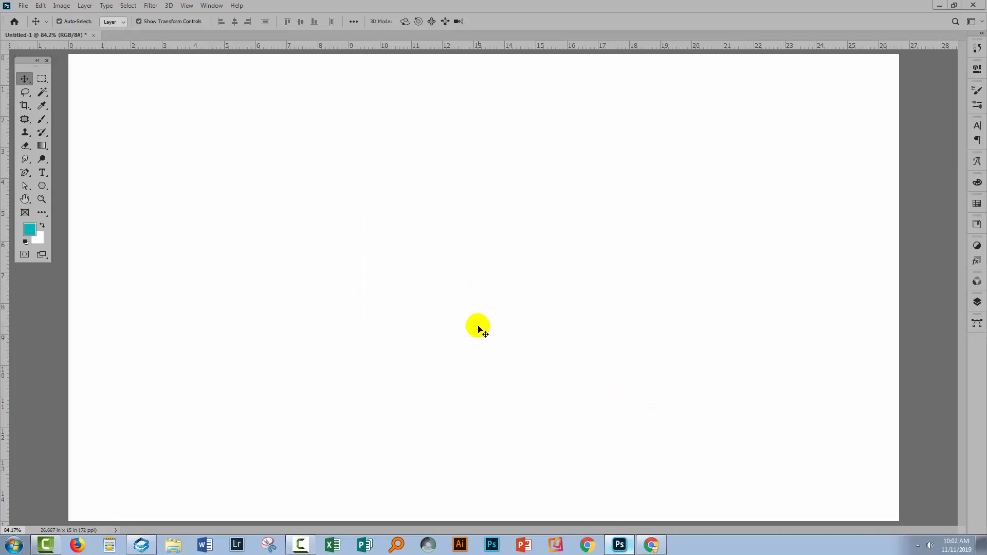
- Draw a tall rectangle about 393 by 622 px on the left part of the canvas
click(41, 187)
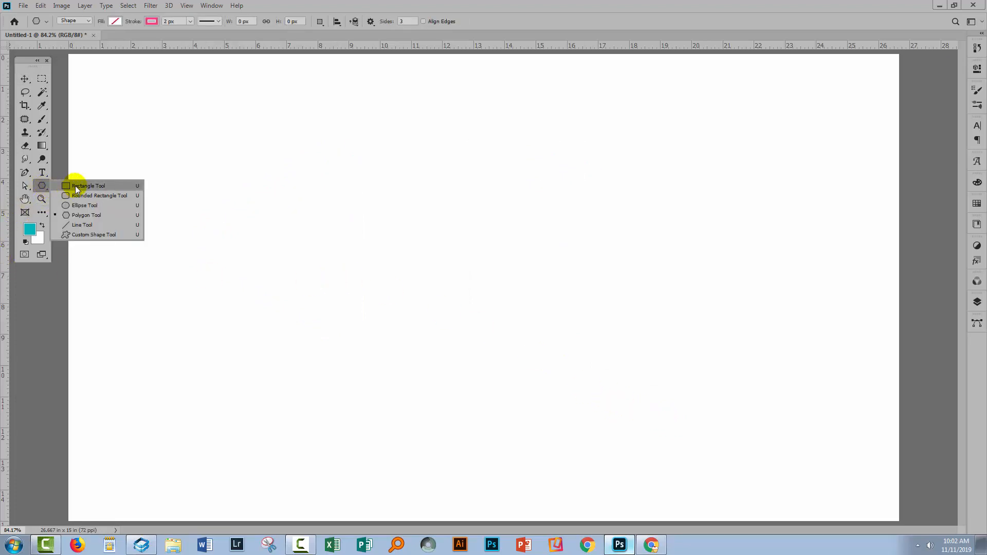
click(75, 186)
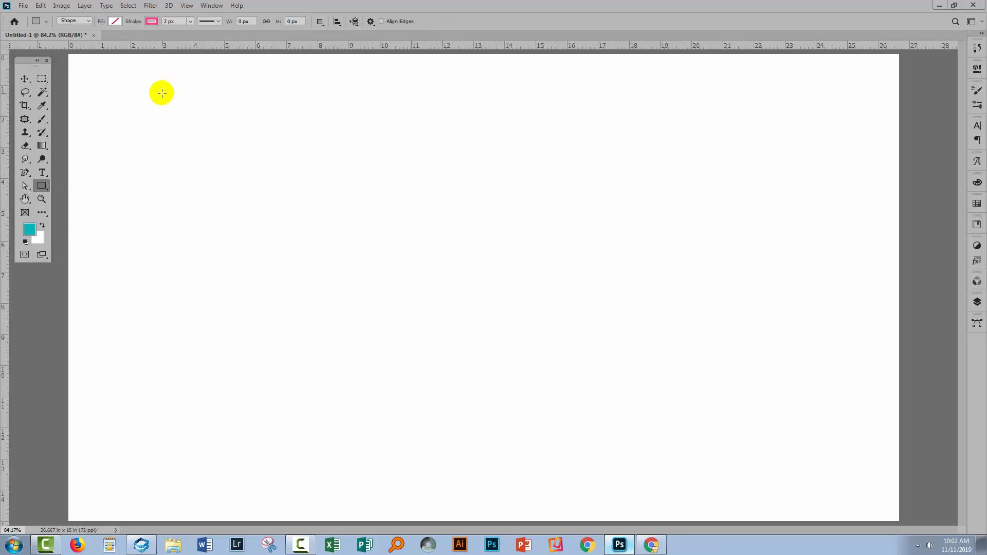
mouse_move(158, 95)
mouse_down()
mouse_move(301, 272)
mouse_move(242, 226)
mouse_move(342, 355)
mouse_move(276, 453)
mouse_move(282, 415)
mouse_move(257, 416)
mouse_move(281, 410)
mouse_up()
key(space)
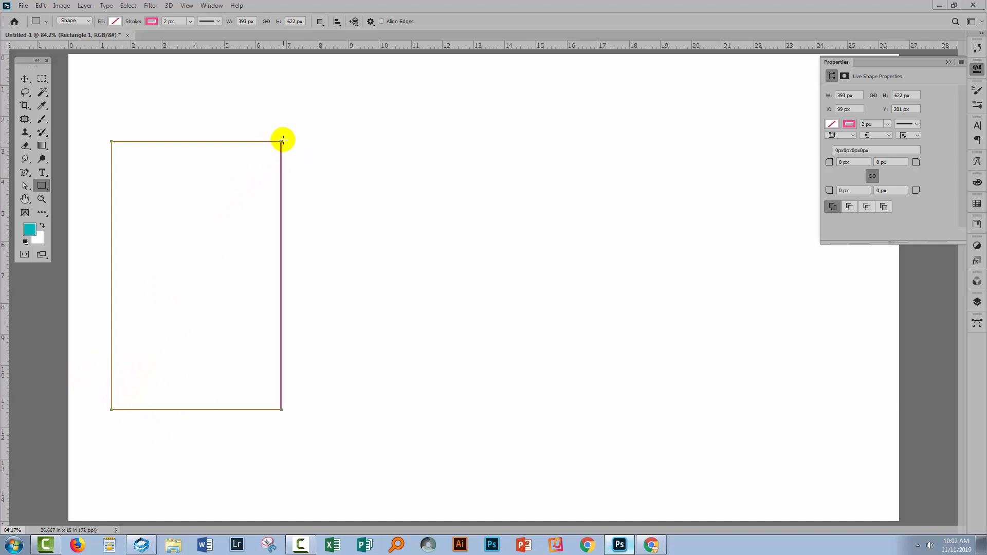
- Delete the tall rectangle's upper-right anchor point, allow conversion to a regular path, and deselect the resulting right triangle
click(25, 174)
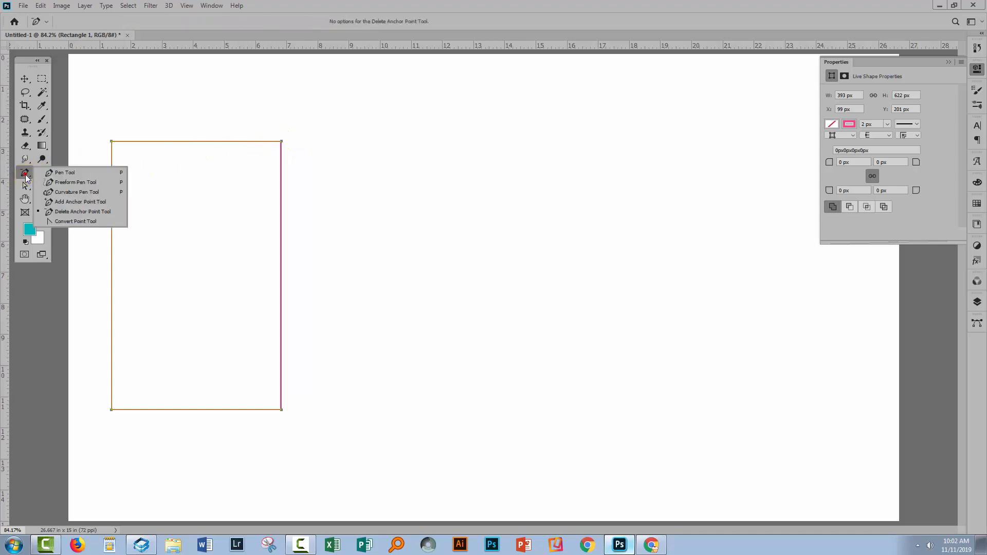
click(82, 212)
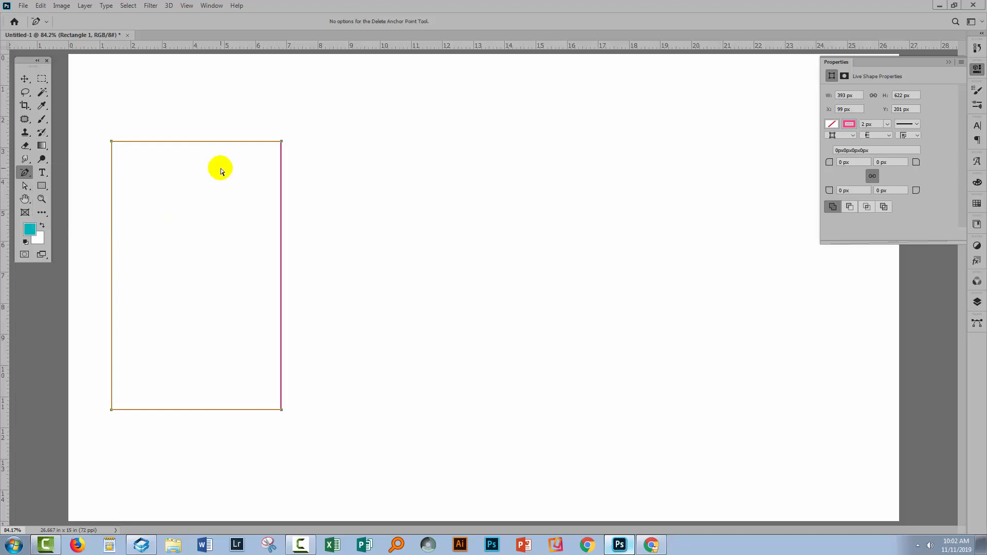
click(282, 143)
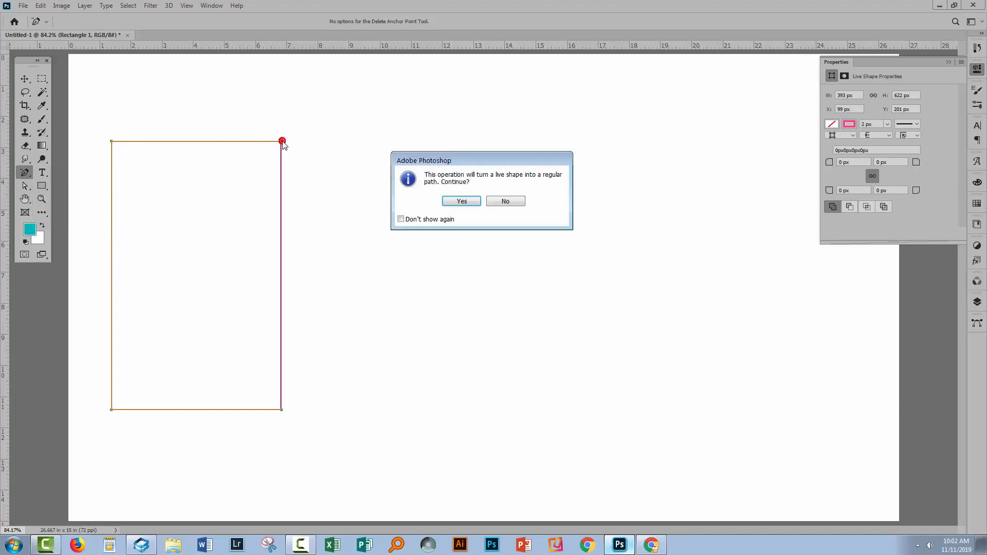
click(458, 201)
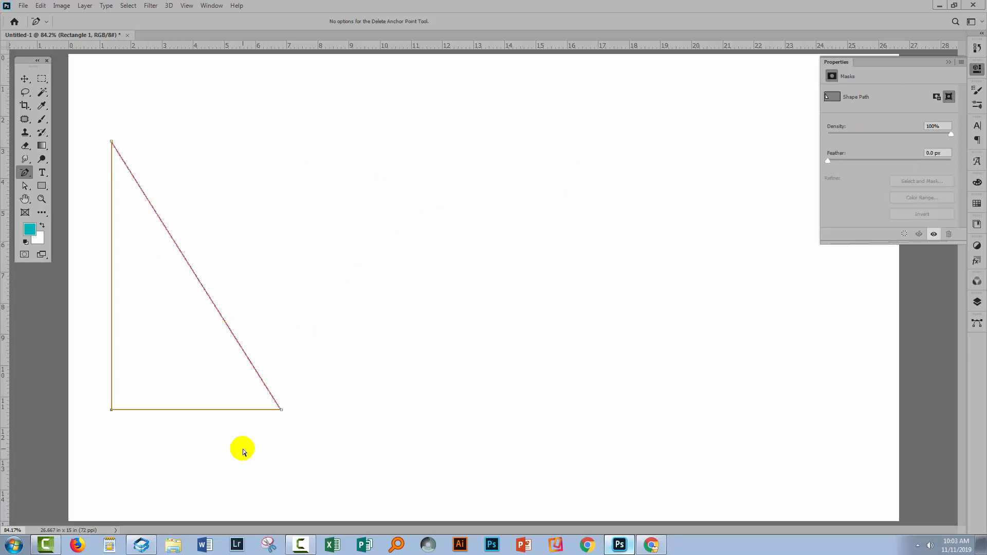
click(24, 78)
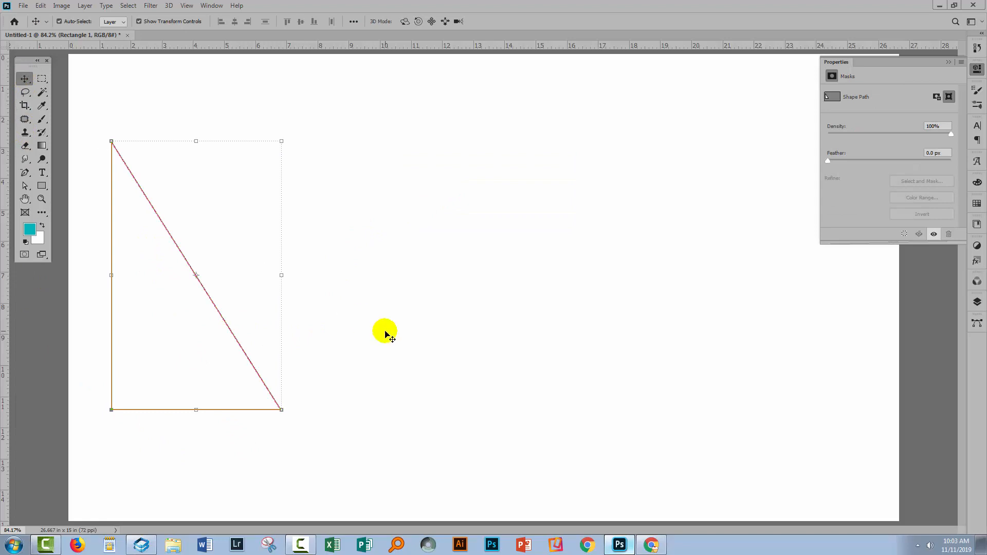
click(384, 335)
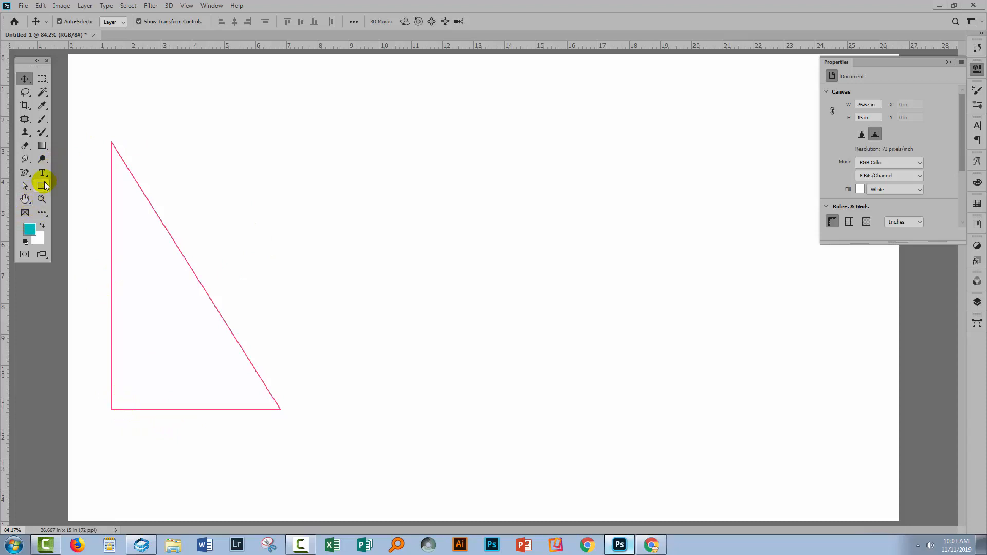
- Create a 100 by 100 px rectangle from its center, to the right of the large right triangle
click(42, 187)
click(382, 173)
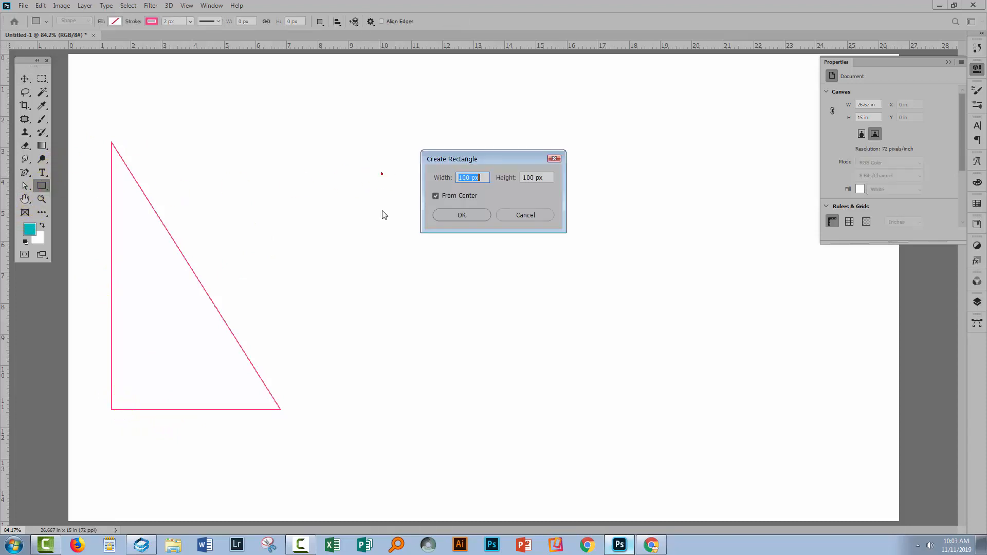
click(462, 214)
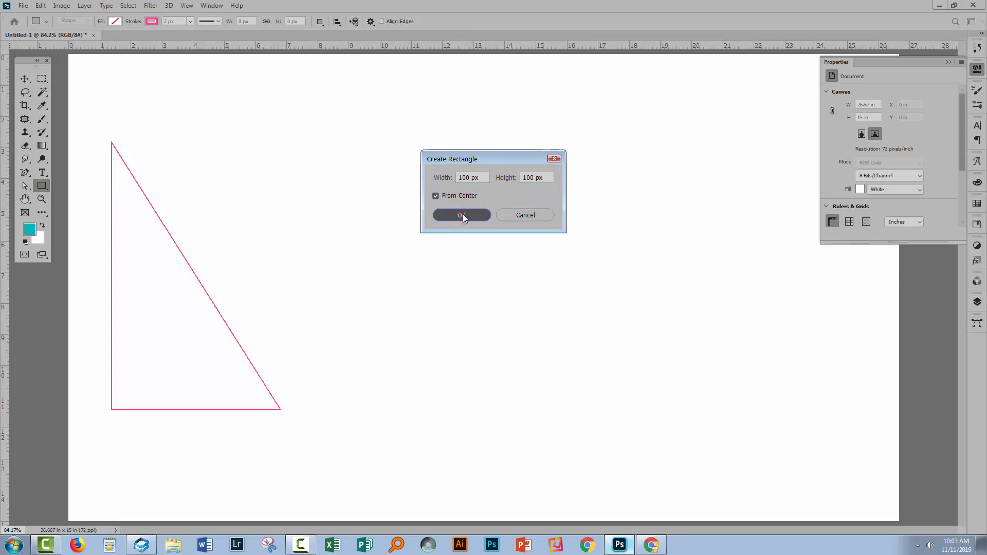
- Delete the small square's upper-right anchor point, accept the path conversion to form a right triangle, and deselect it
click(24, 175)
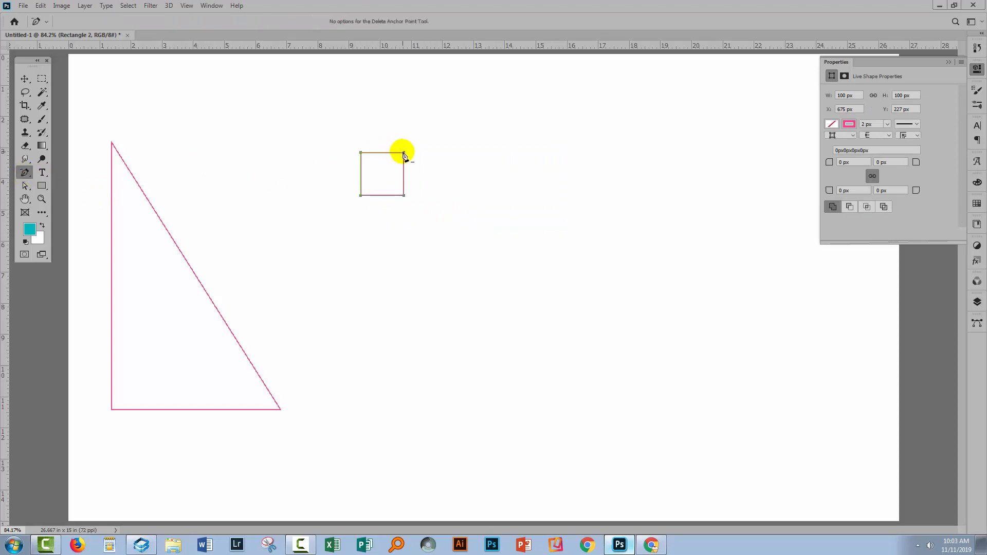
click(404, 153)
click(461, 201)
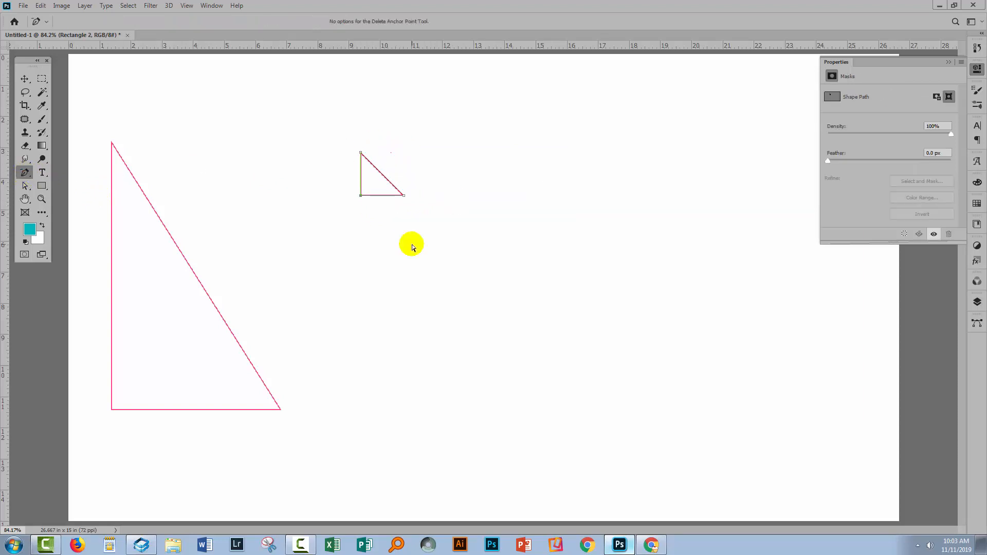
click(24, 79)
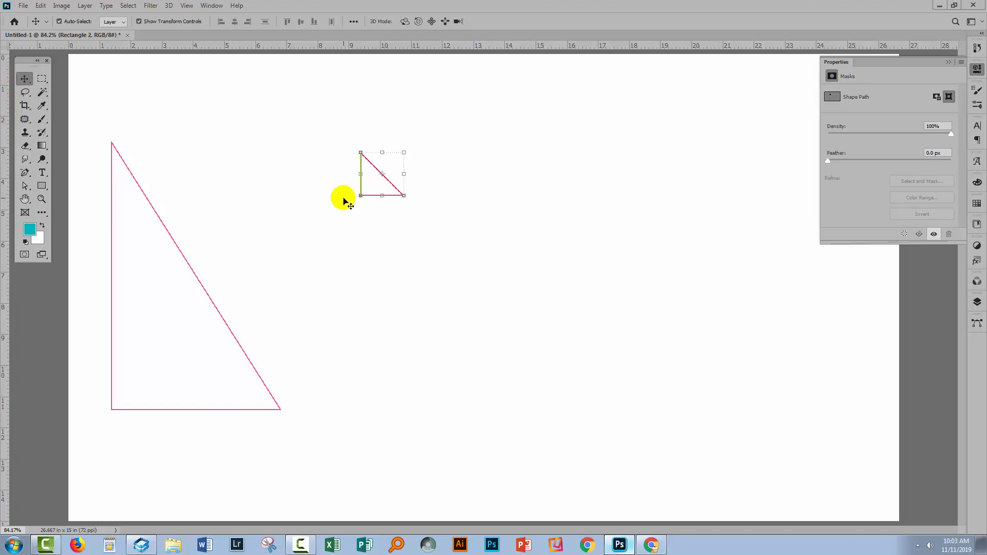
click(353, 213)
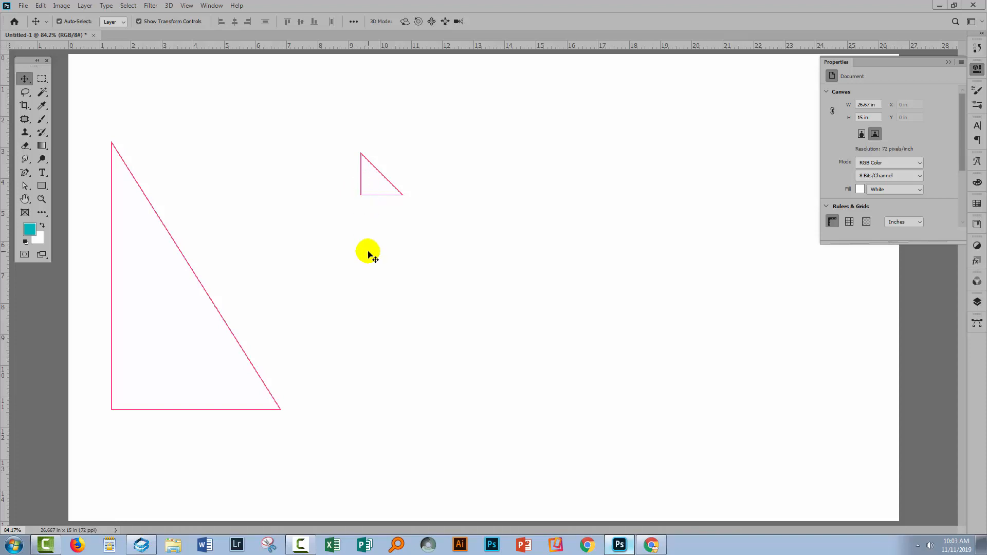
click(949, 62)
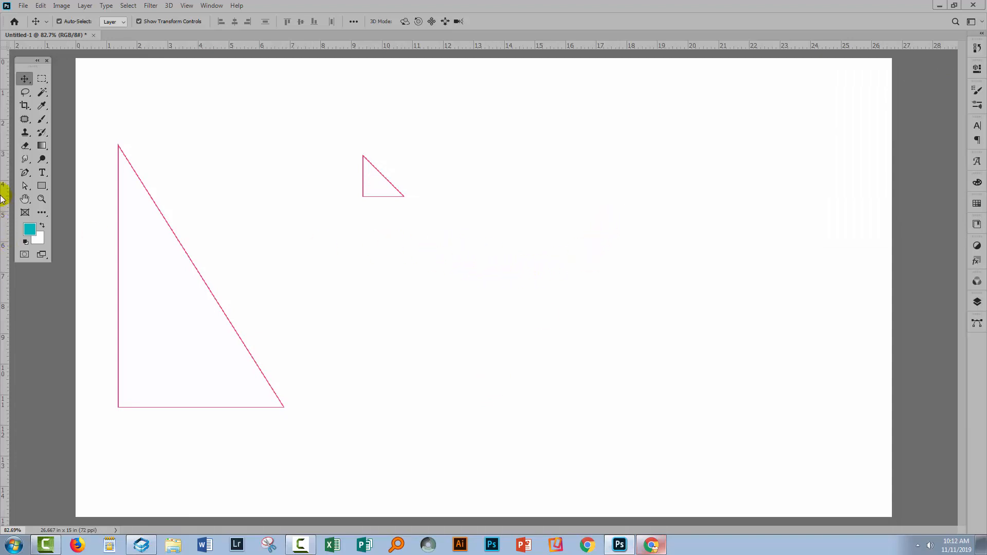
- Draw a closed irregular triangle about 741 by 477 px on the right half of the canvas with the Pen Tool in Shape mode
click(24, 173)
drag(25, 173, 58, 173)
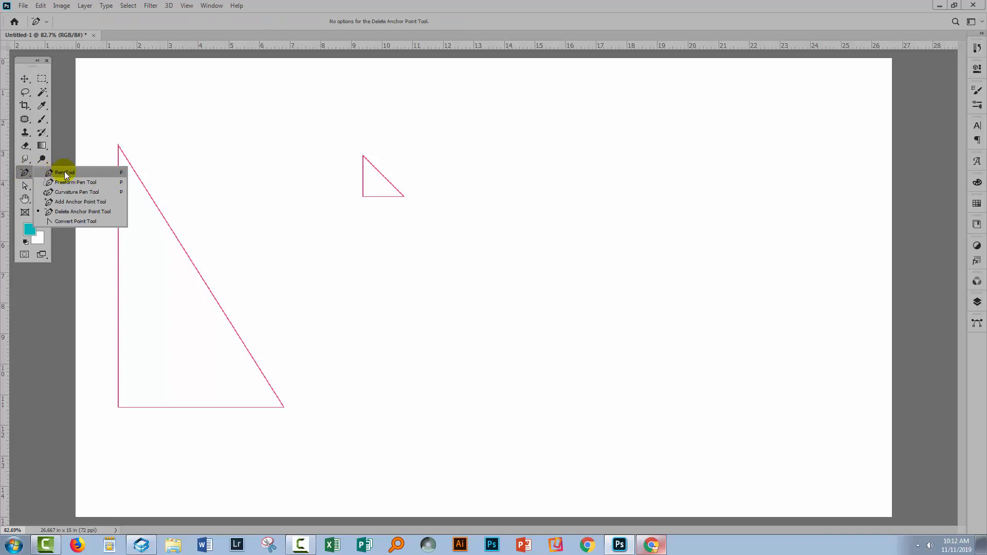
click(65, 174)
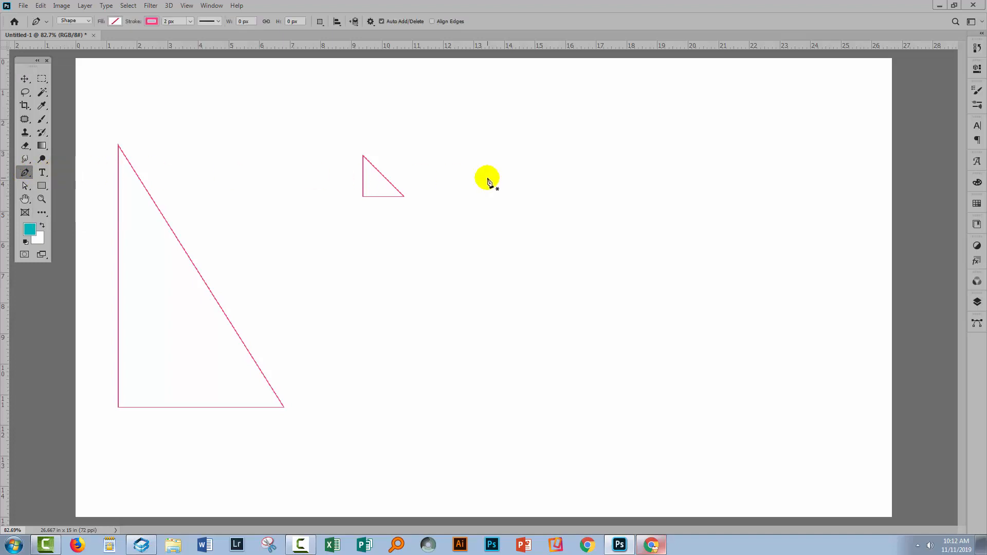
click(602, 135)
click(434, 337)
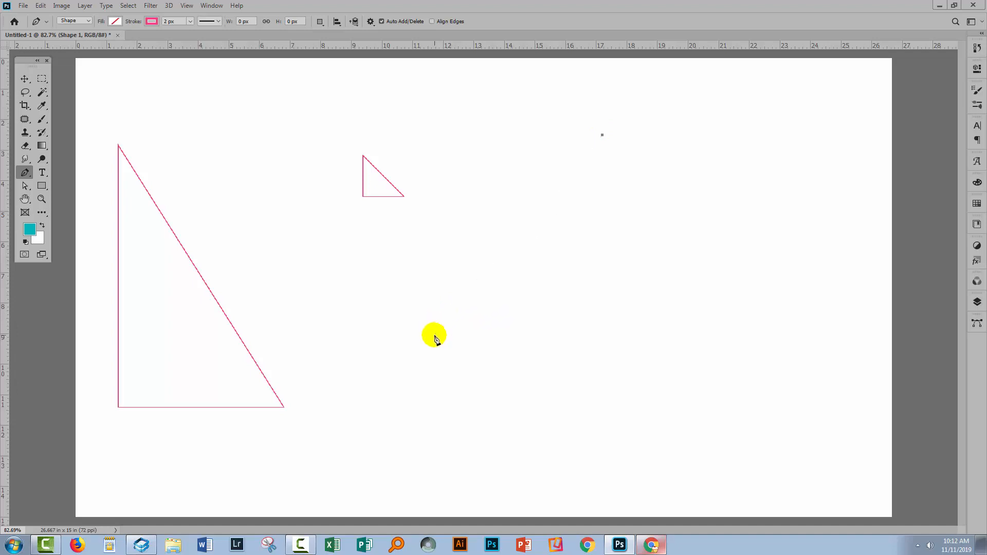
click(749, 250)
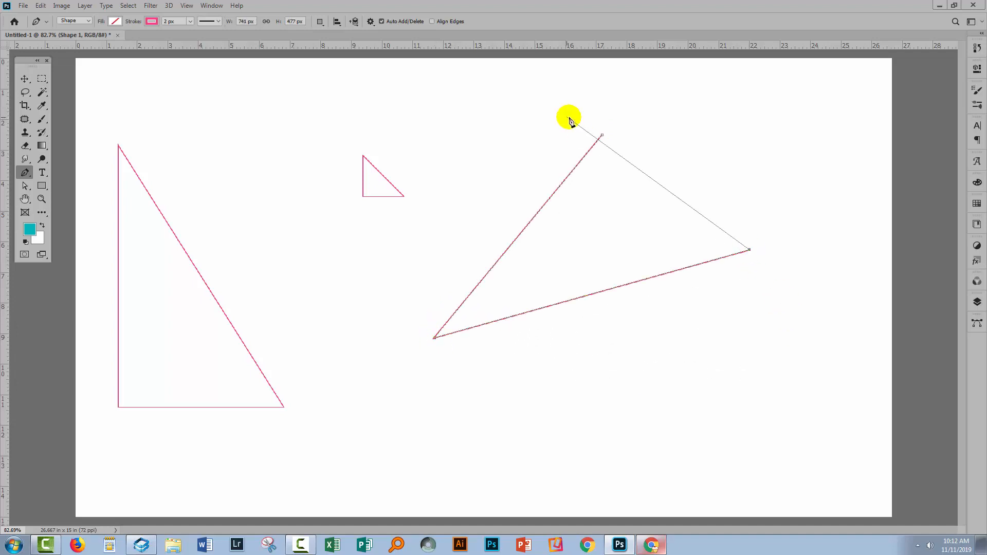
click(602, 136)
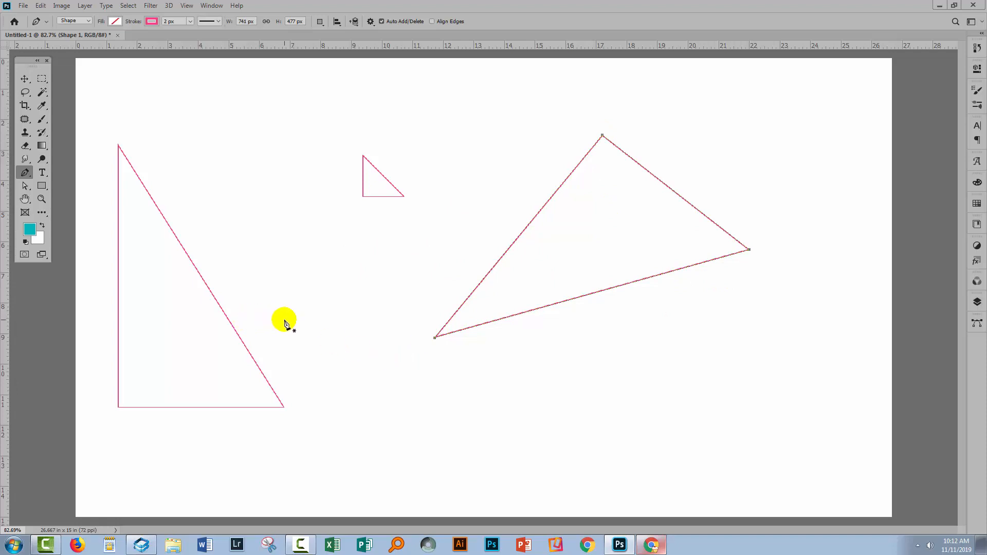
click(89, 22)
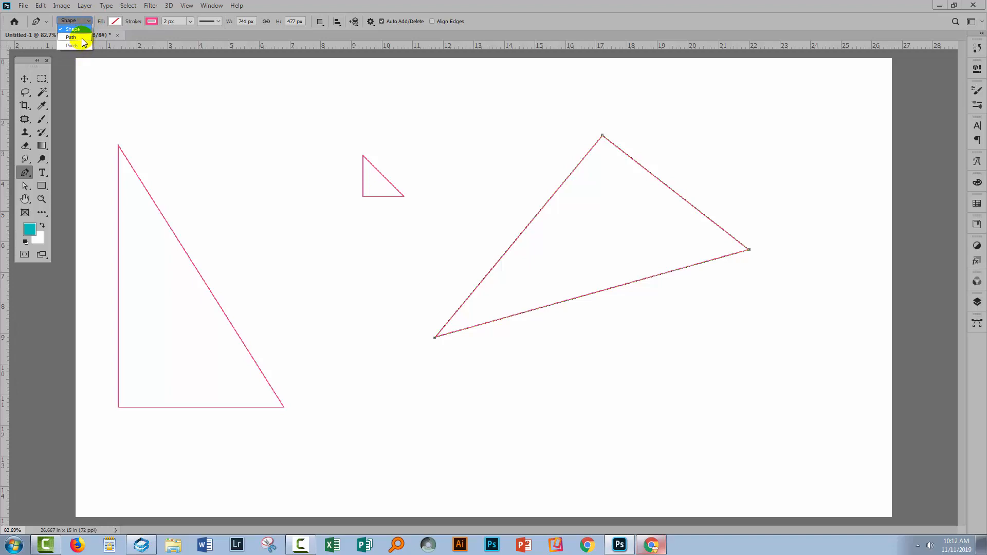
click(217, 176)
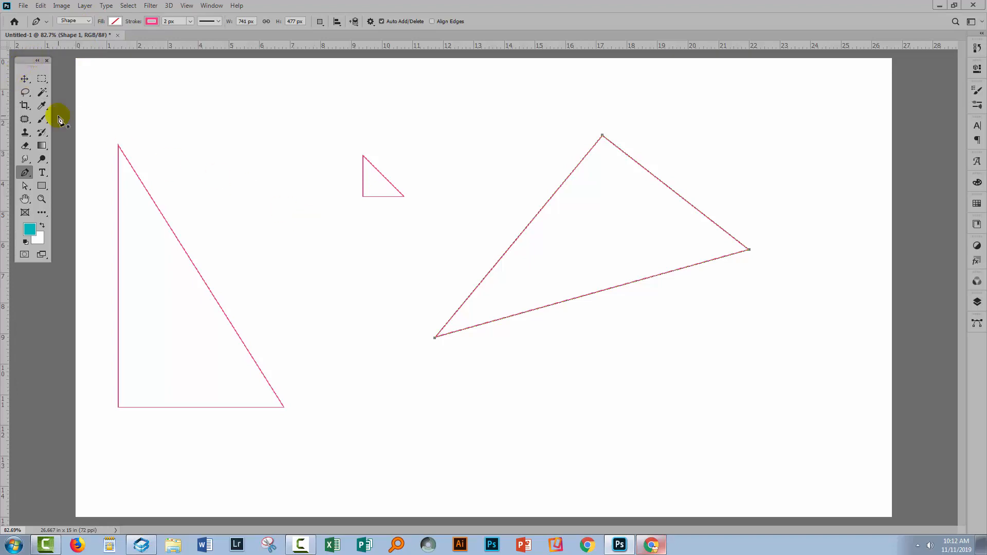
- Delete the irregular triangle drawn with the Pen Tool
click(24, 80)
key(Delete)
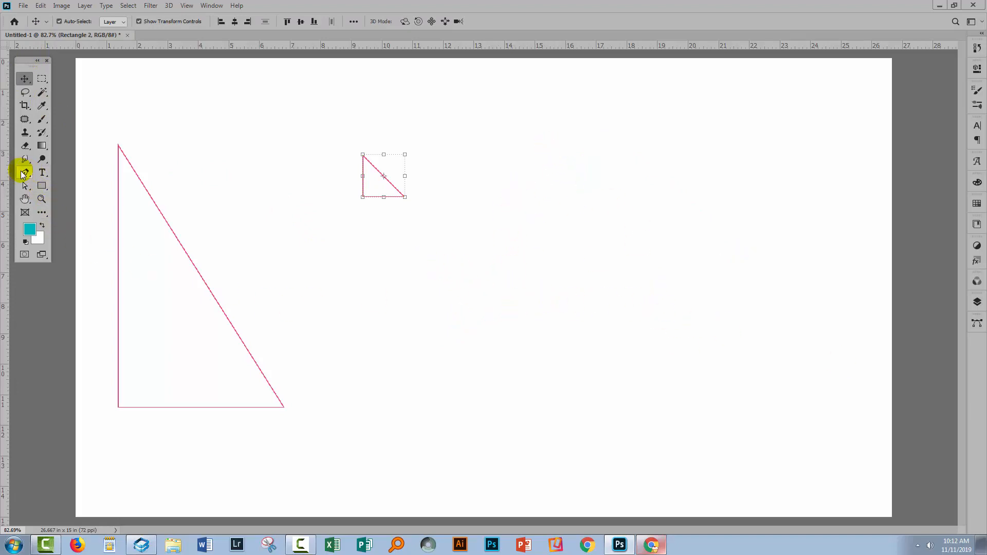
- Draw a triangle about 499 by 434 px with a straight horizontal base using the Pen Tool, and delete it
click(24, 174)
click(506, 294)
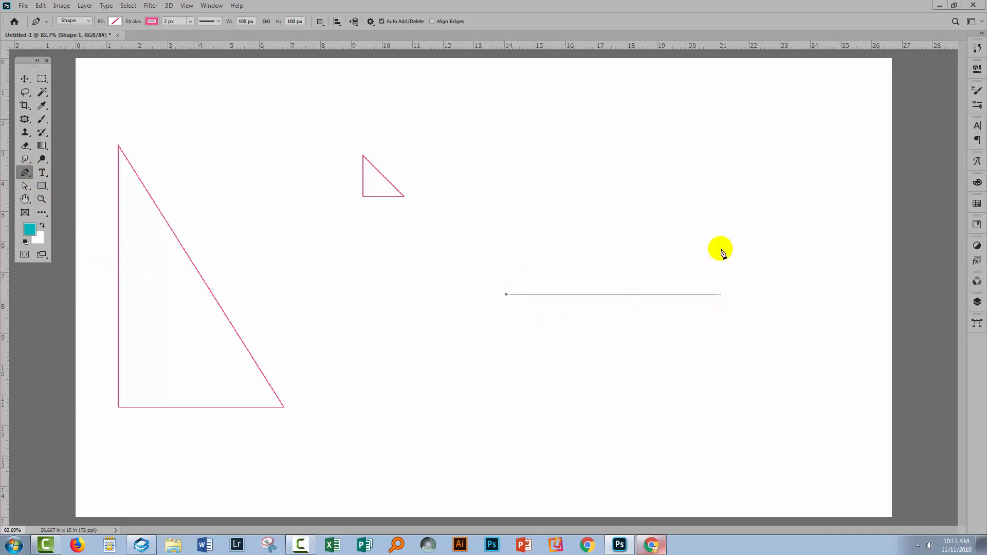
click(718, 294)
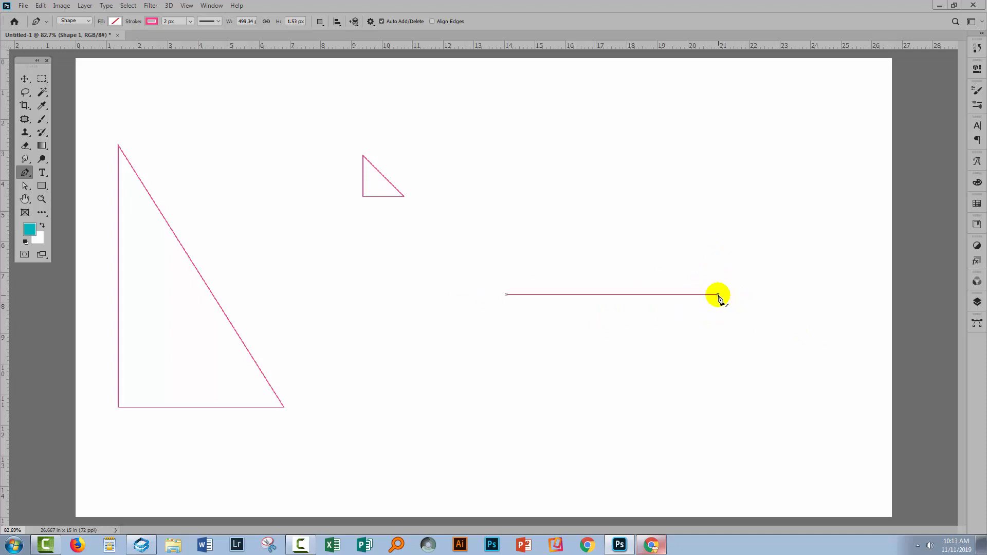
click(625, 110)
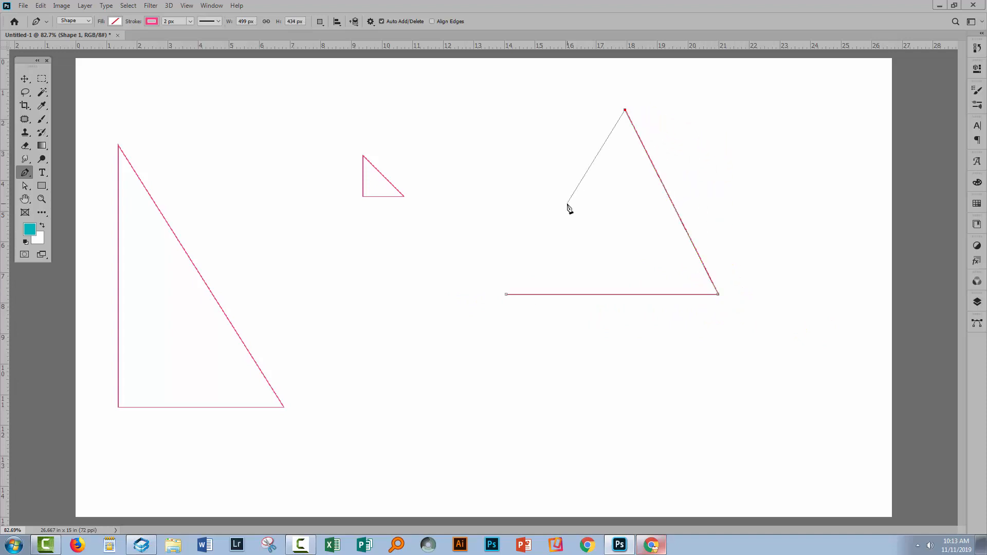
click(507, 294)
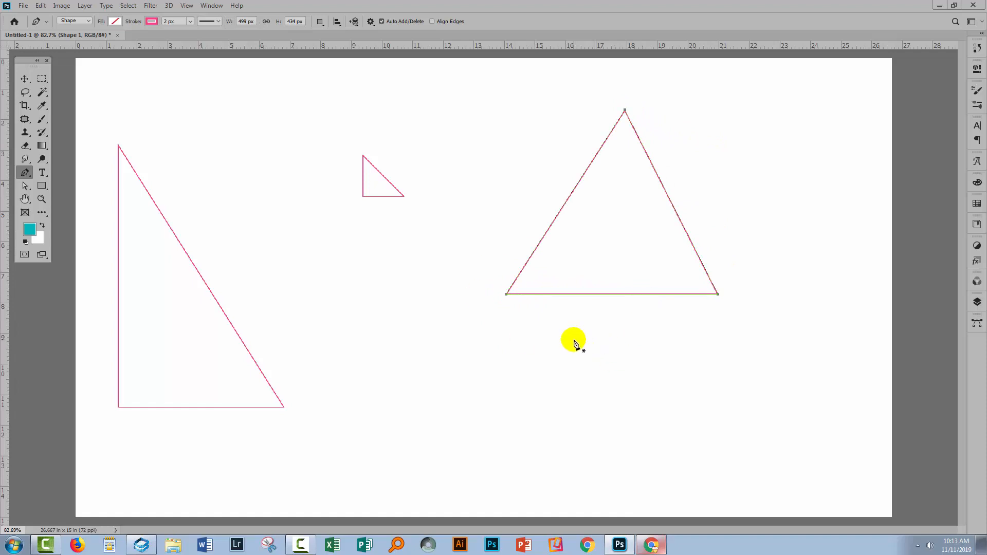
key(v)
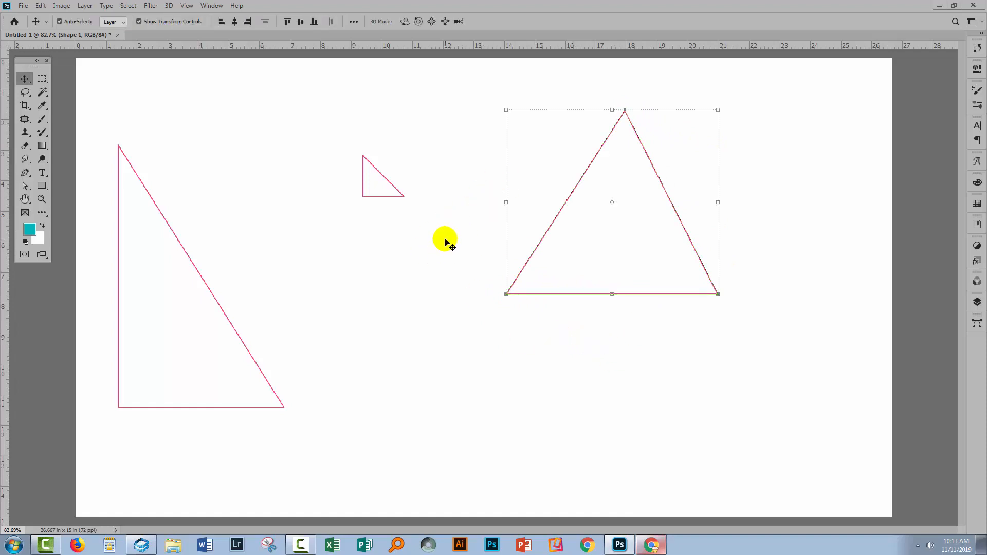
key(Delete)
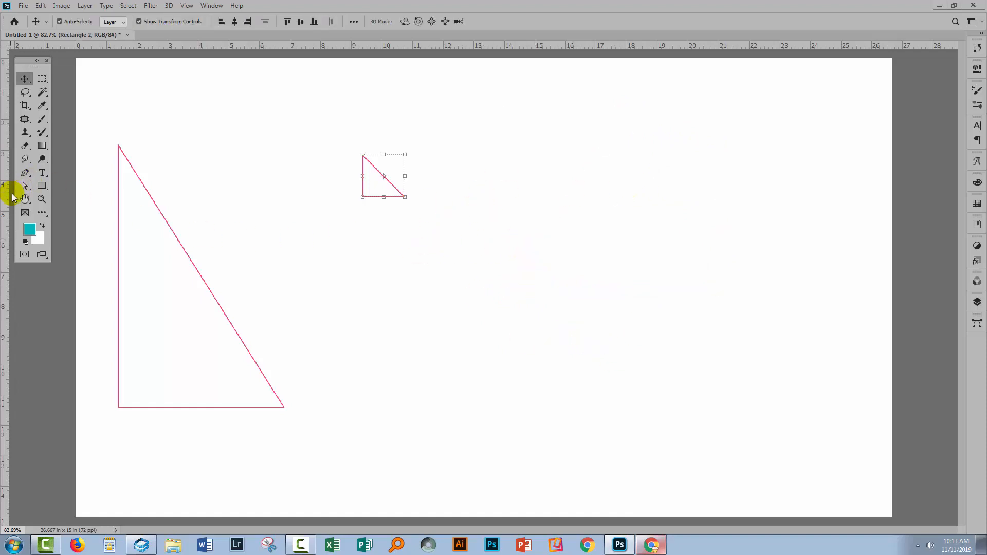
- Draw a triangle about 618 by 621 px with a straight vertical left side using the Pen Tool, and delete it
click(25, 172)
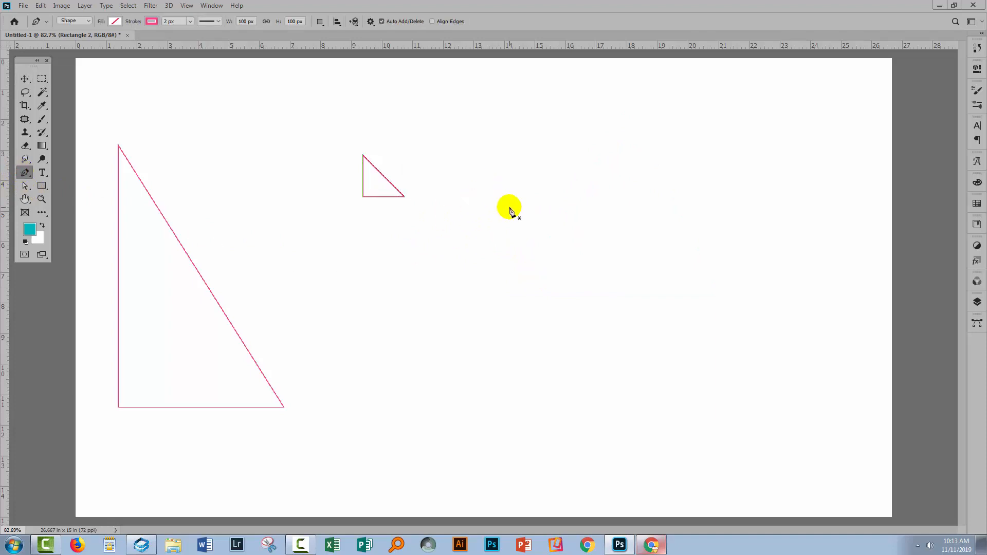
click(528, 122)
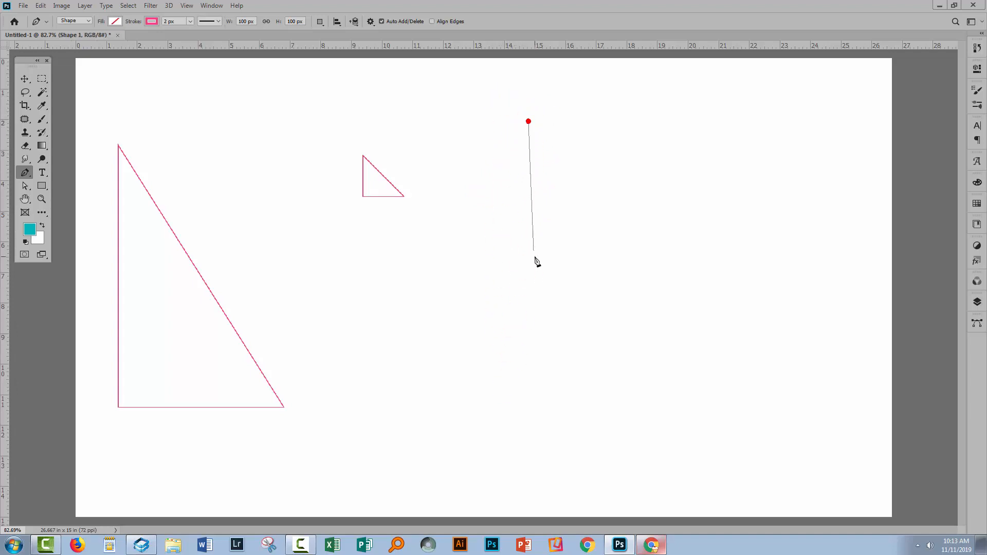
click(528, 385)
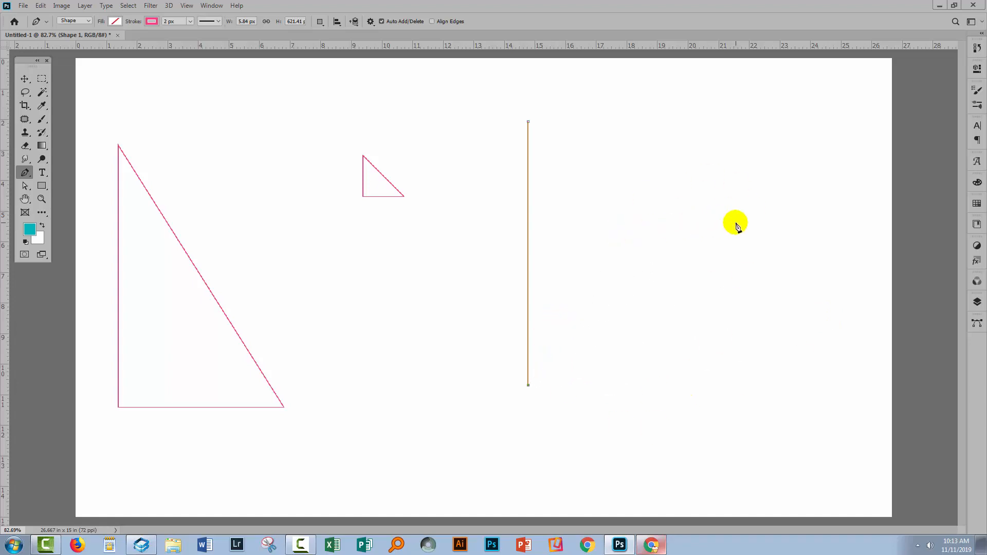
click(790, 204)
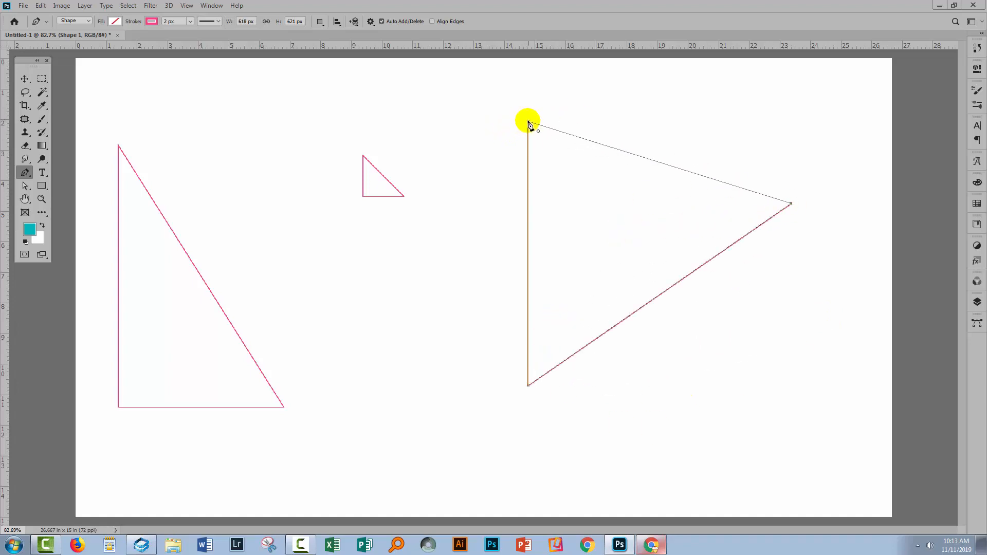
click(529, 123)
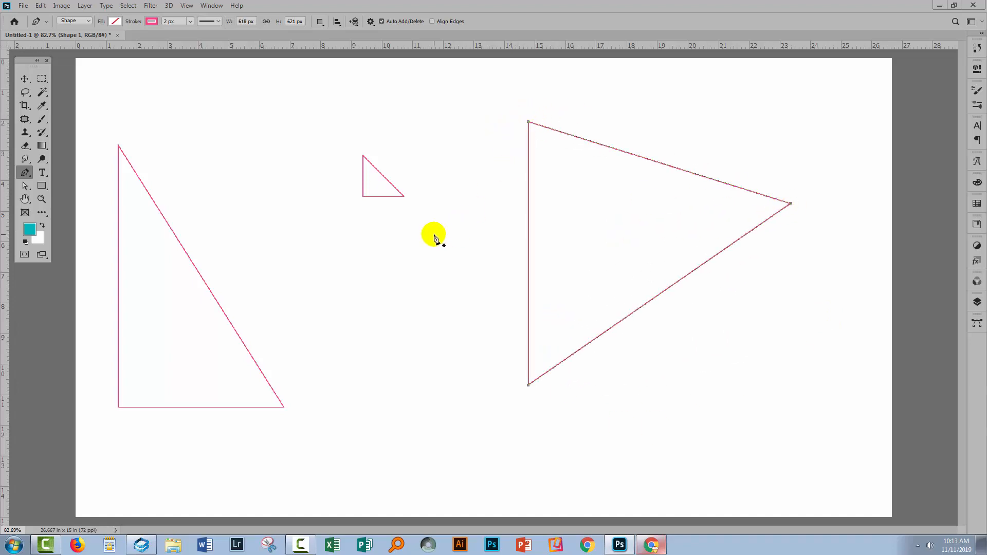
click(25, 78)
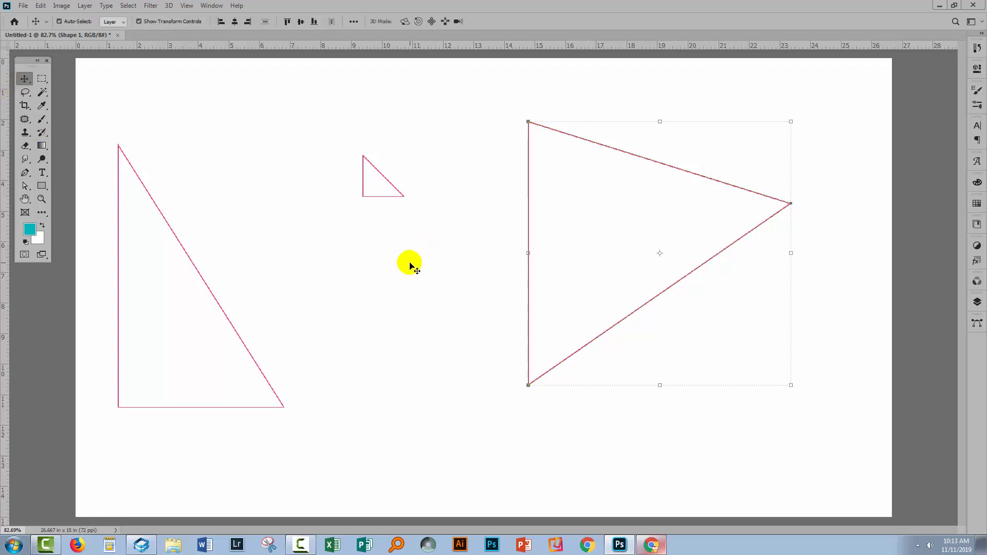
key(Delete)
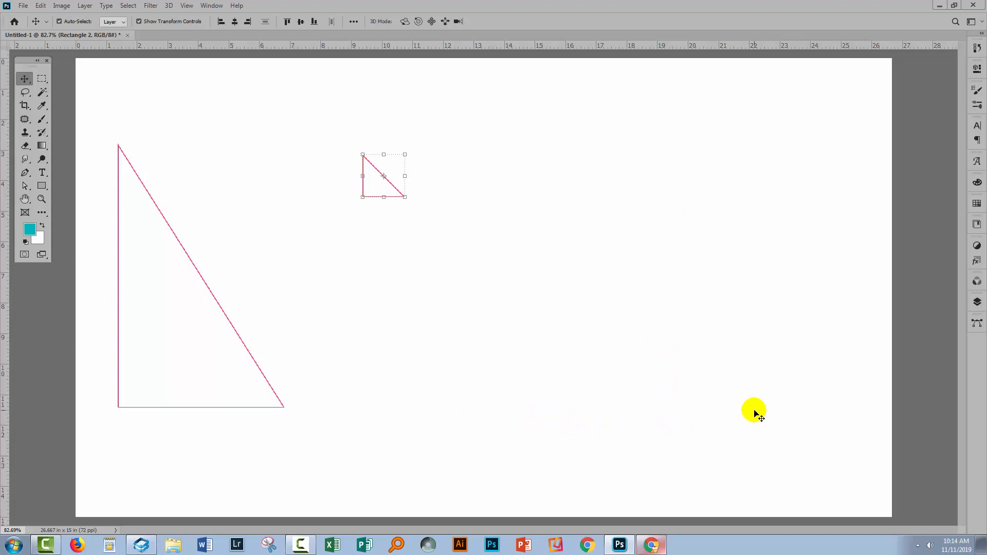
- Create a 200 by 500 px rectangle from its center and move it level with the base of the large right triangle
click(43, 187)
click(535, 219)
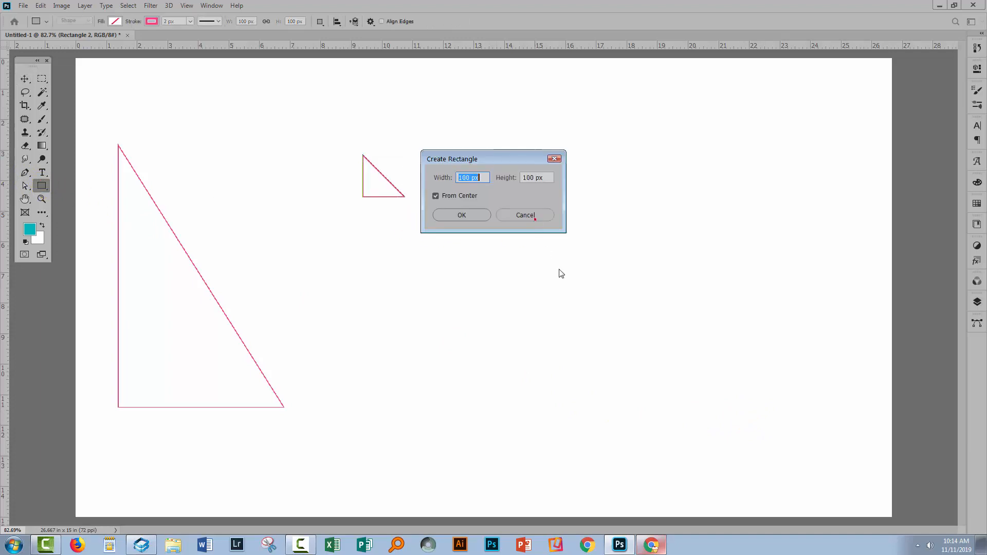
drag(470, 153, 613, 278)
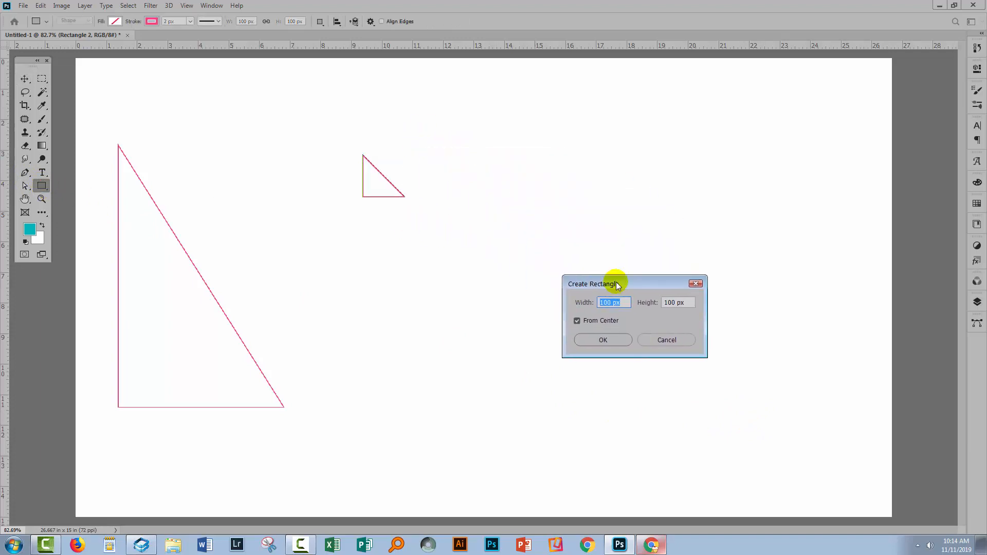
text(200)
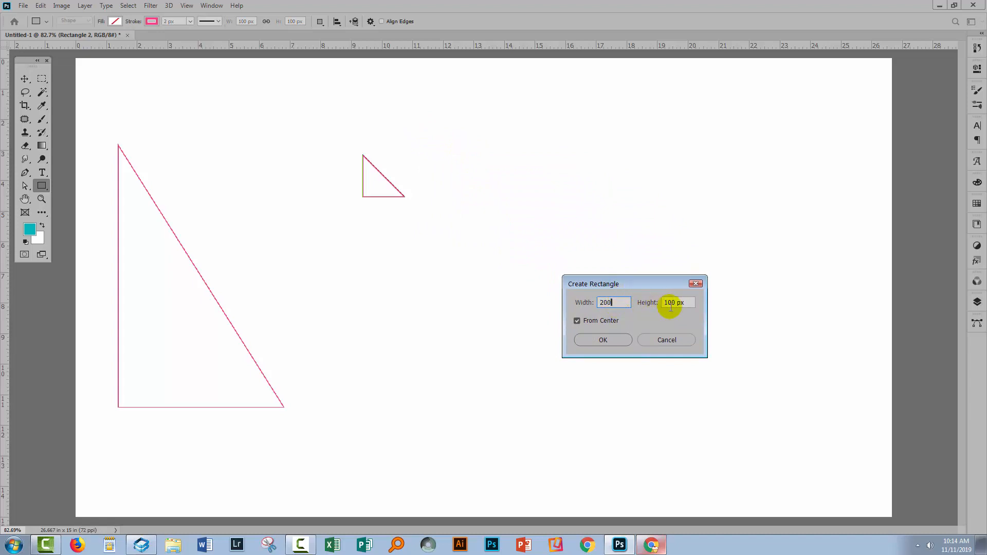
click(690, 306)
text(5)
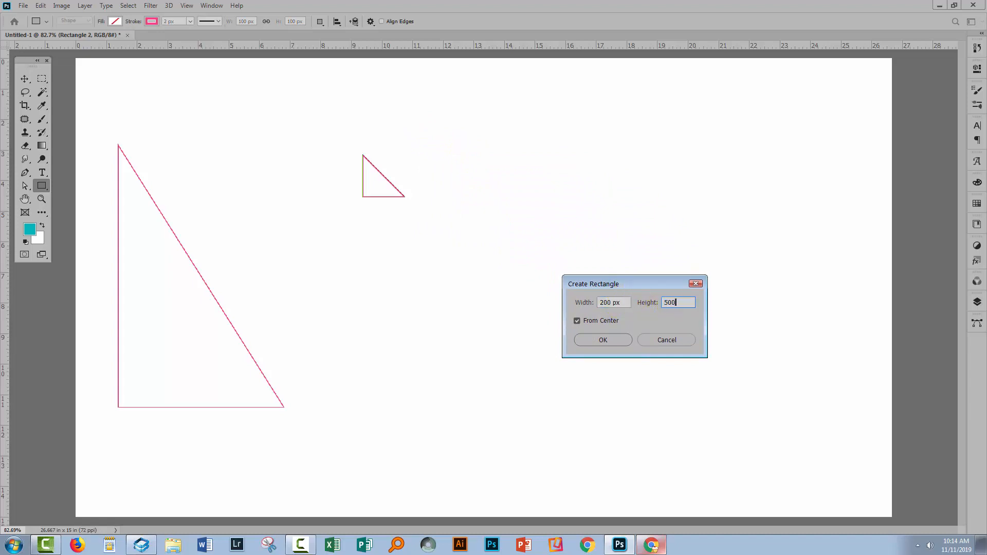
key(Return)
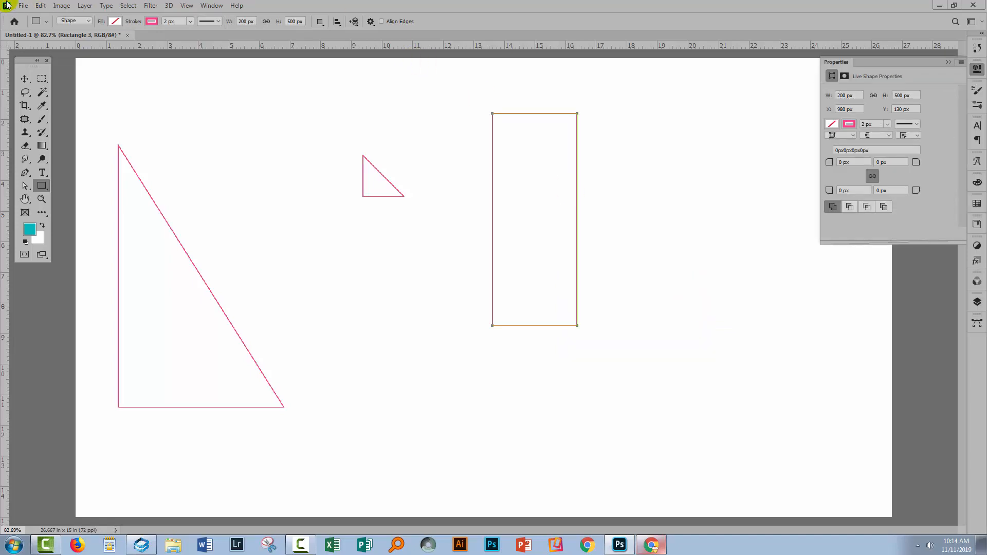
click(25, 78)
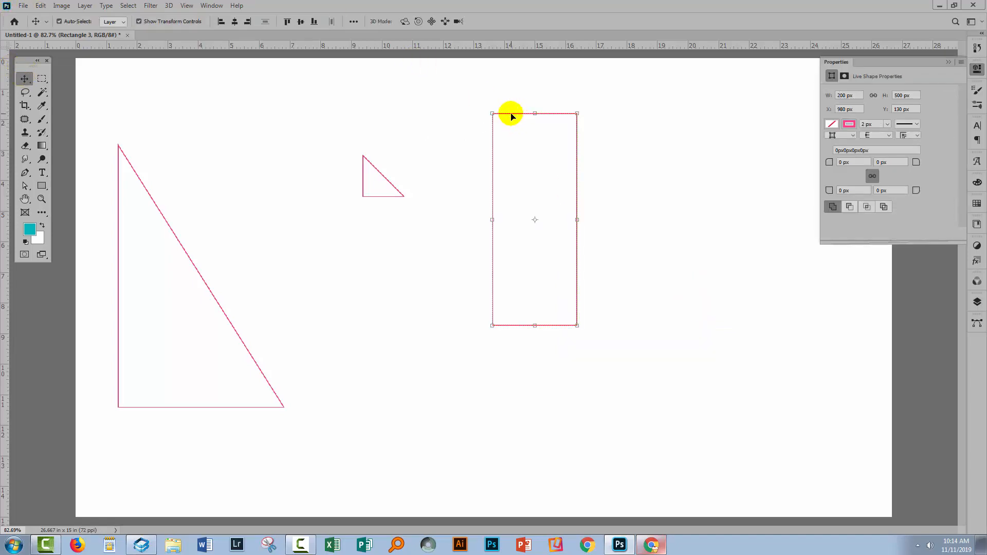
drag(513, 115, 504, 196)
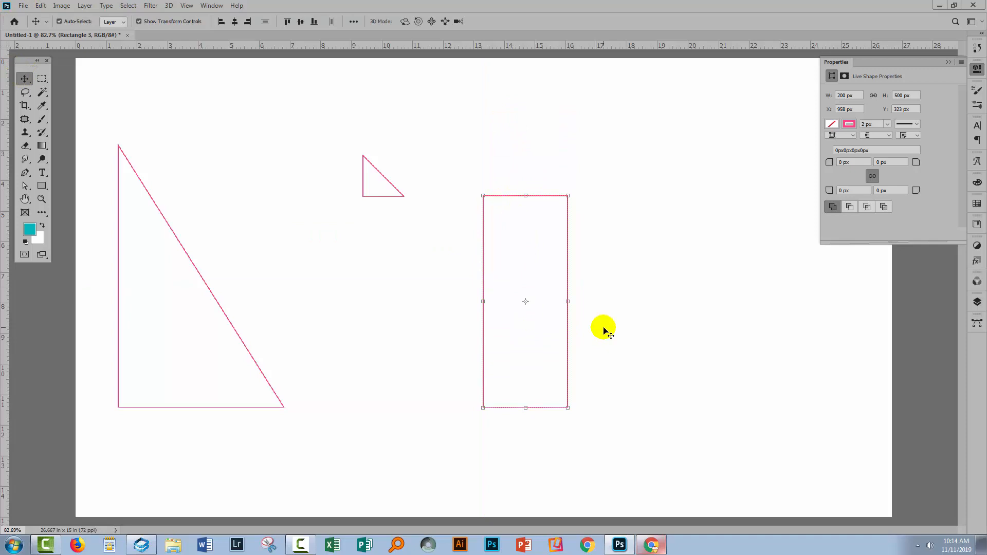
- Copy and paste the tall rectangle, placing the duplicate flush against the original's right edge
click(41, 8)
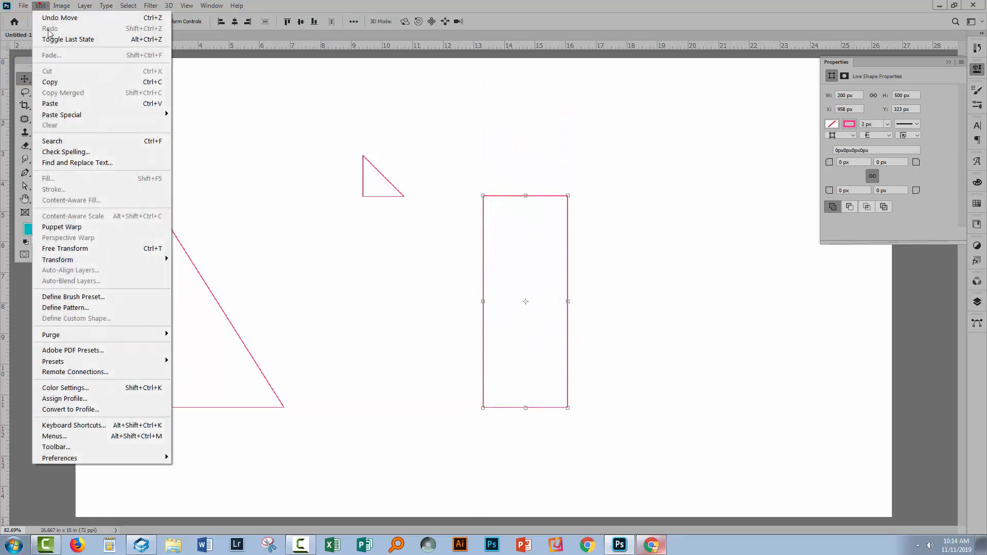
click(55, 83)
click(42, 7)
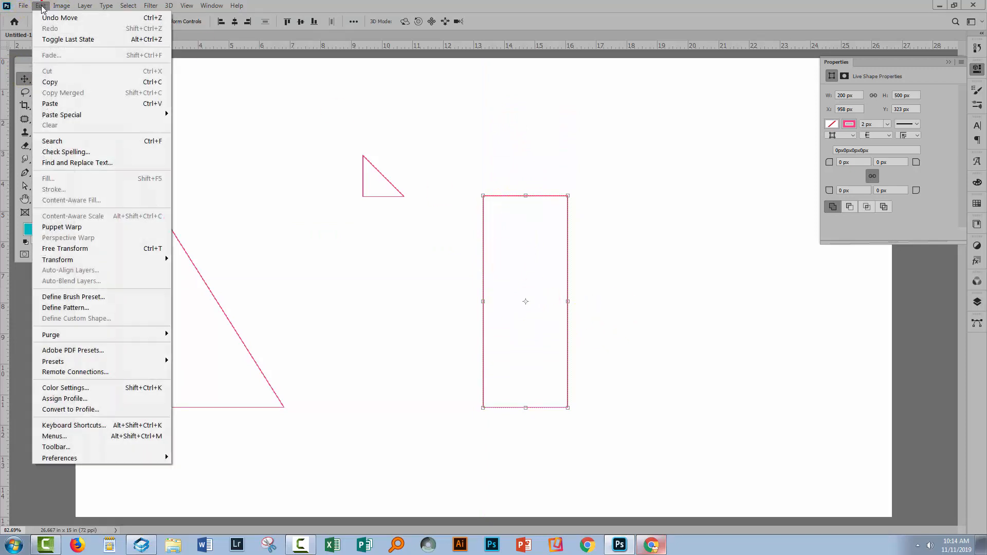
click(49, 103)
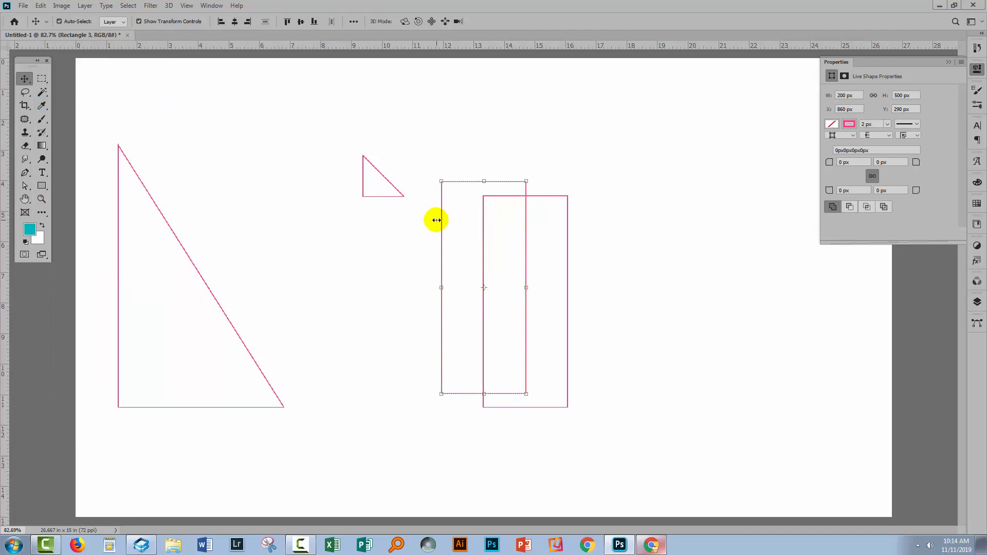
drag(442, 225, 570, 236)
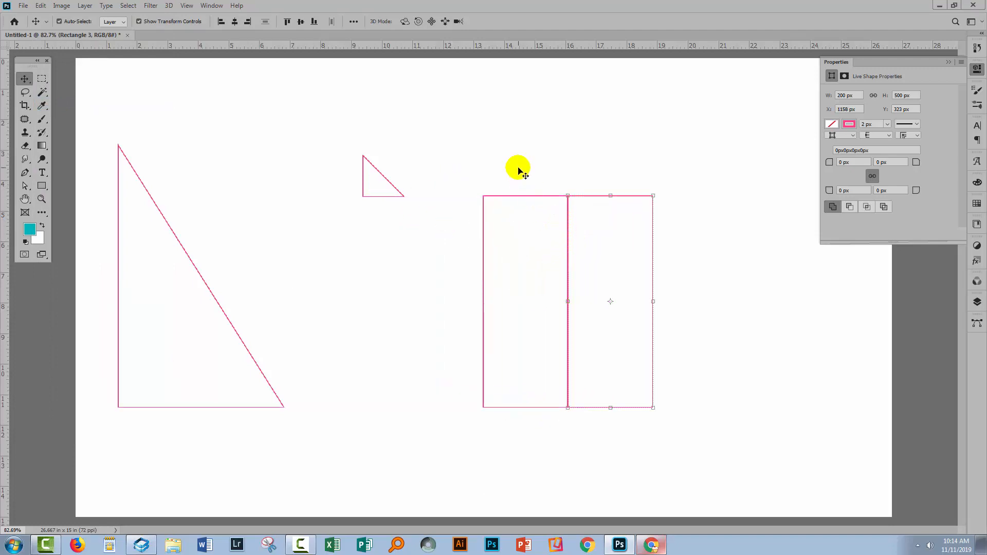
- Select both tall rectangles, align their top edges relative to the selection, and deselect them
click(508, 163)
drag(486, 177, 646, 324)
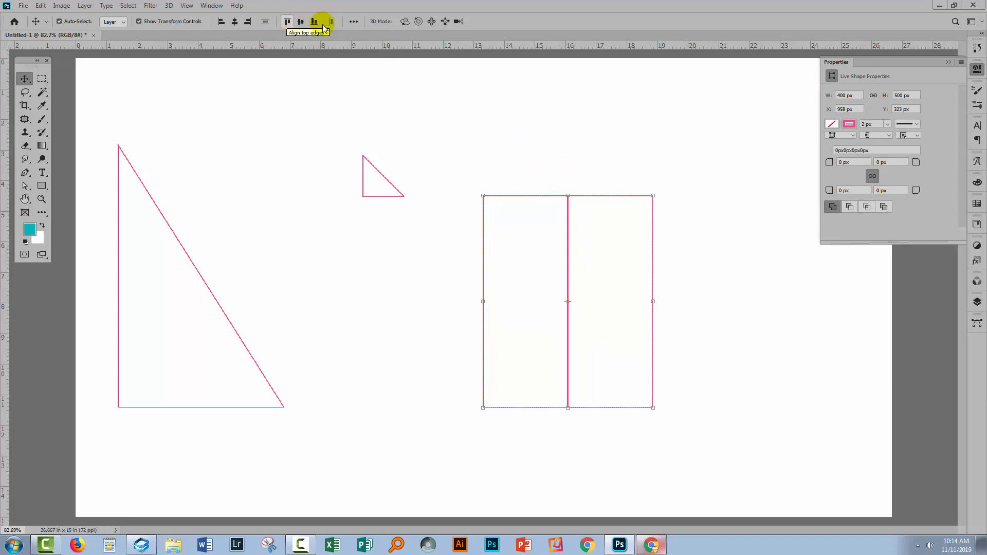
click(353, 21)
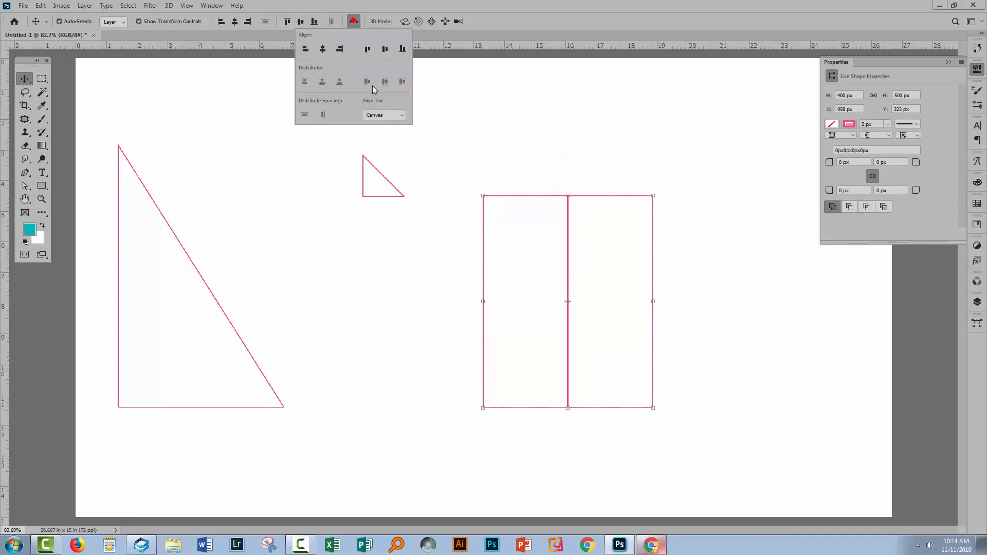
click(381, 116)
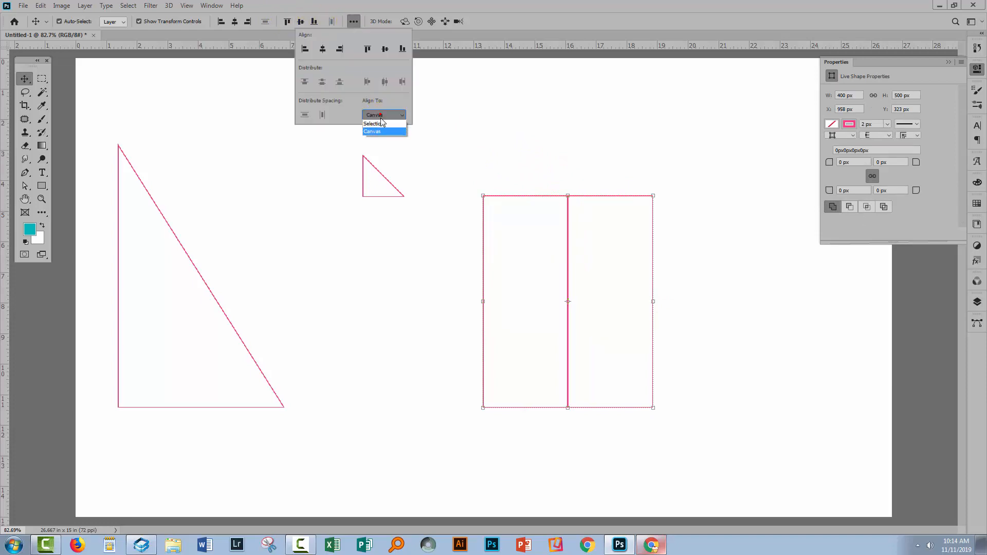
click(287, 24)
click(493, 133)
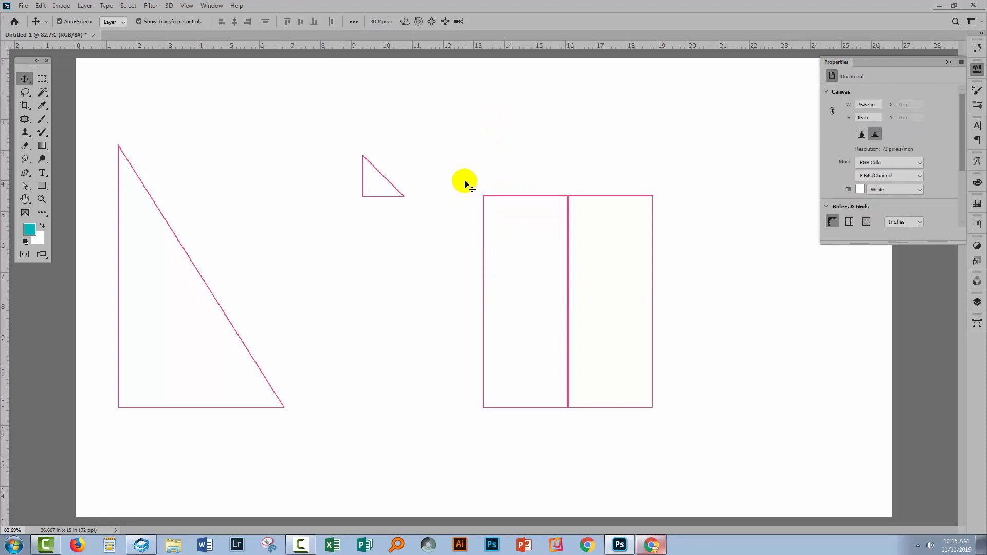
- Delete the left tall rectangle's upper-left anchor point and accept the path conversion to form a right triangle
drag(466, 179, 504, 216)
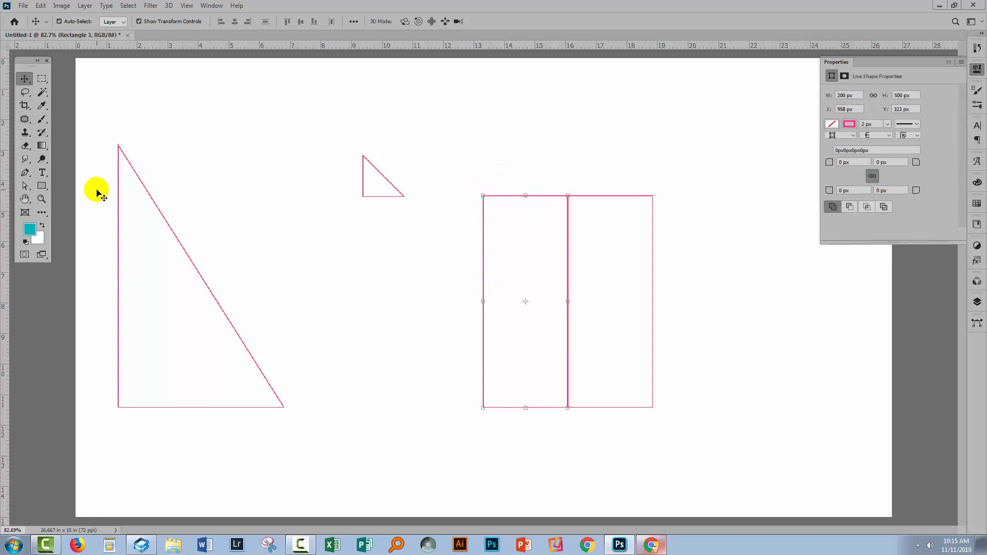
right_click(20, 177)
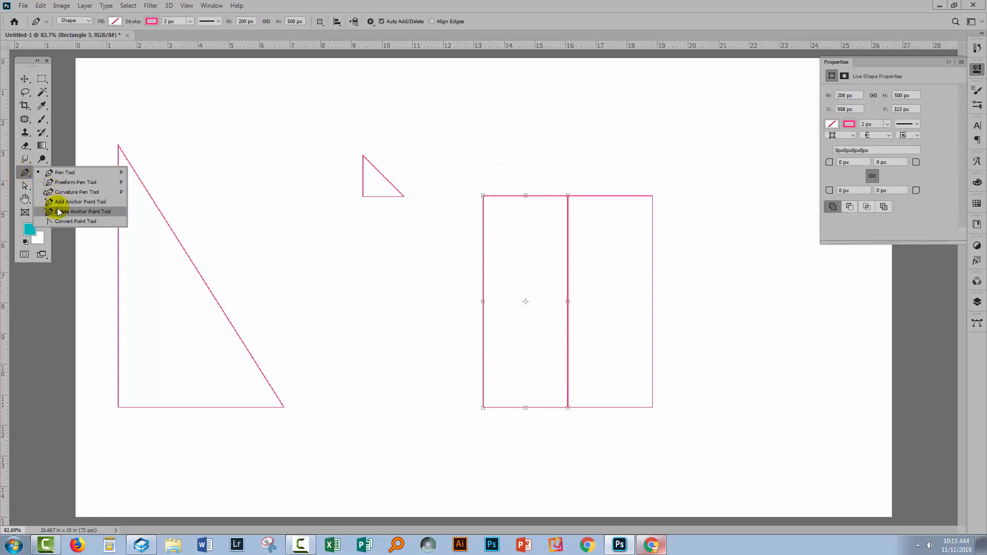
click(51, 213)
click(484, 196)
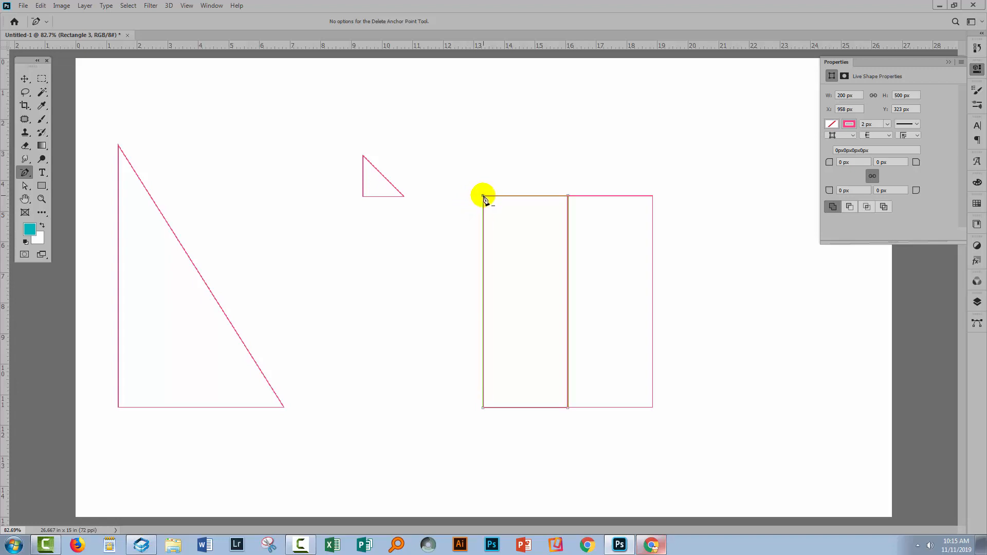
click(484, 196)
click(480, 201)
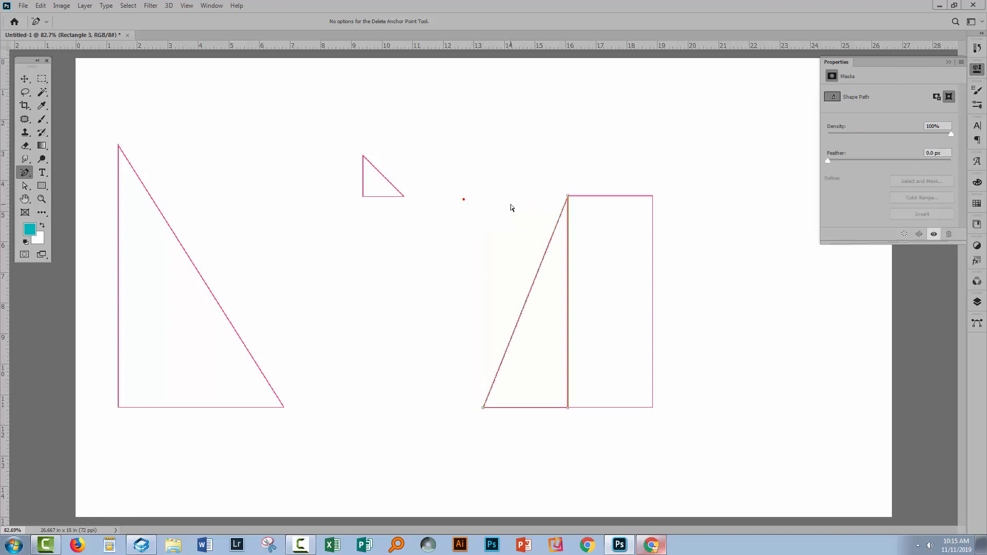
- Delete the right tall rectangle's upper-right anchor point and accept the path conversion to form the mirrored right triangle
click(651, 199)
click(976, 303)
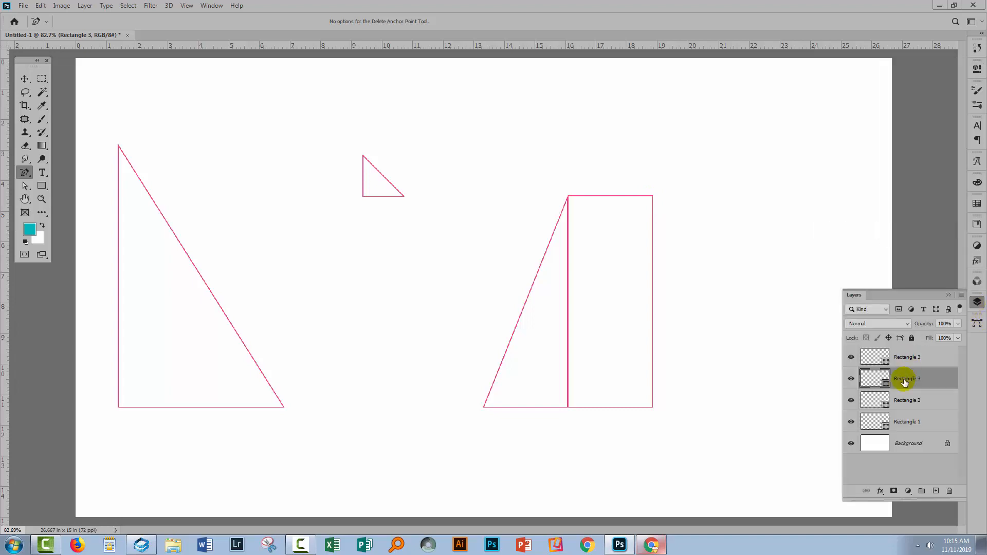
click(901, 355)
click(644, 205)
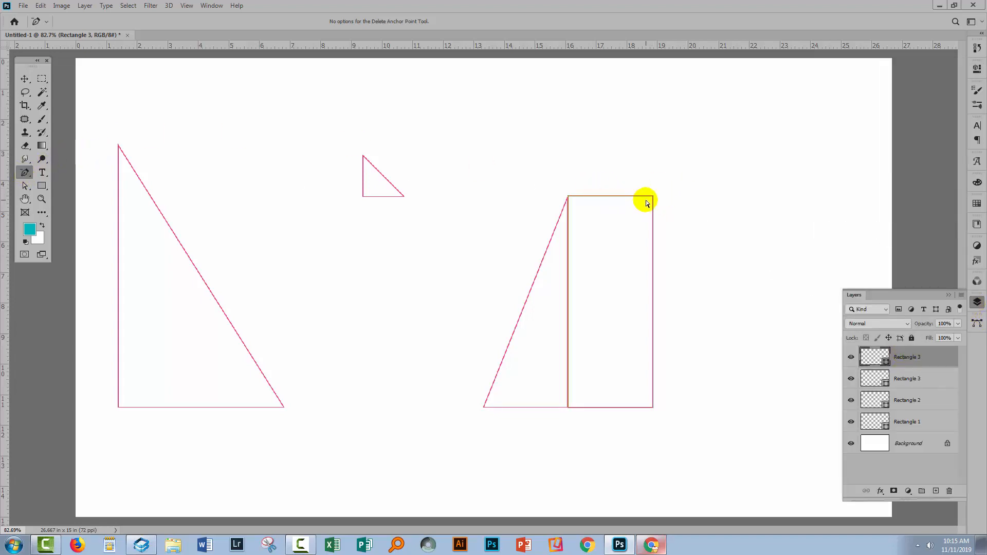
click(653, 198)
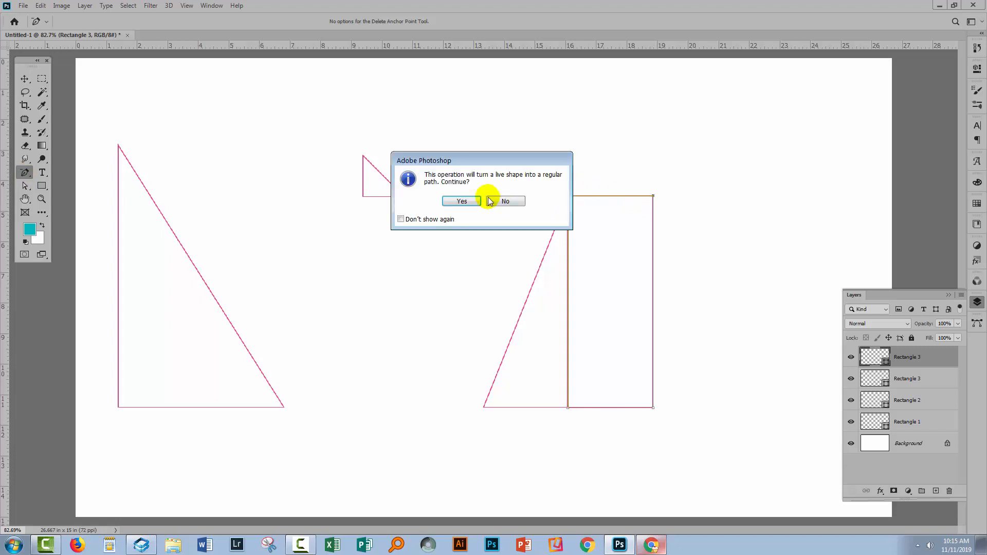
click(454, 201)
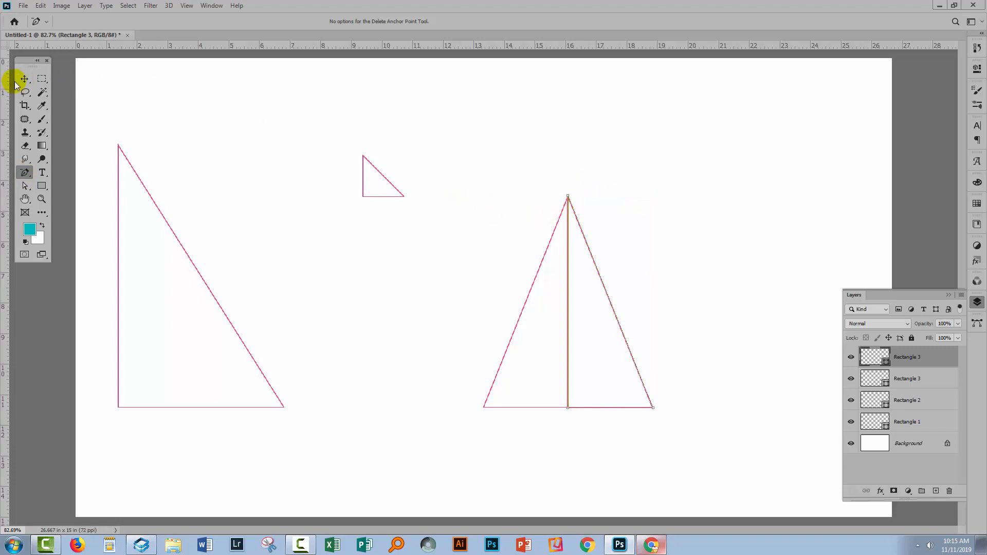
- Merge the shape layers of the two adjoining right triangles into one layer and deselect it
click(25, 78)
click(438, 179)
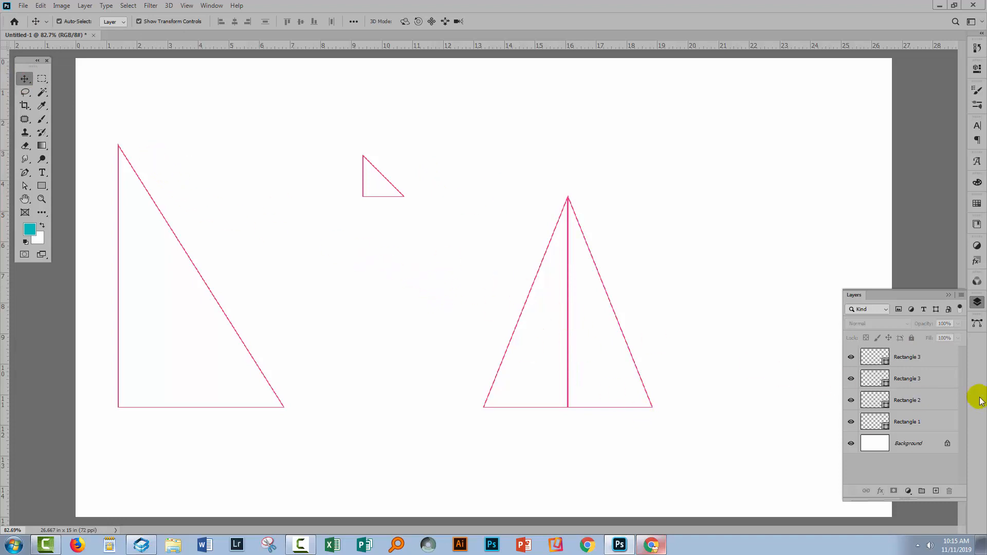
click(917, 358)
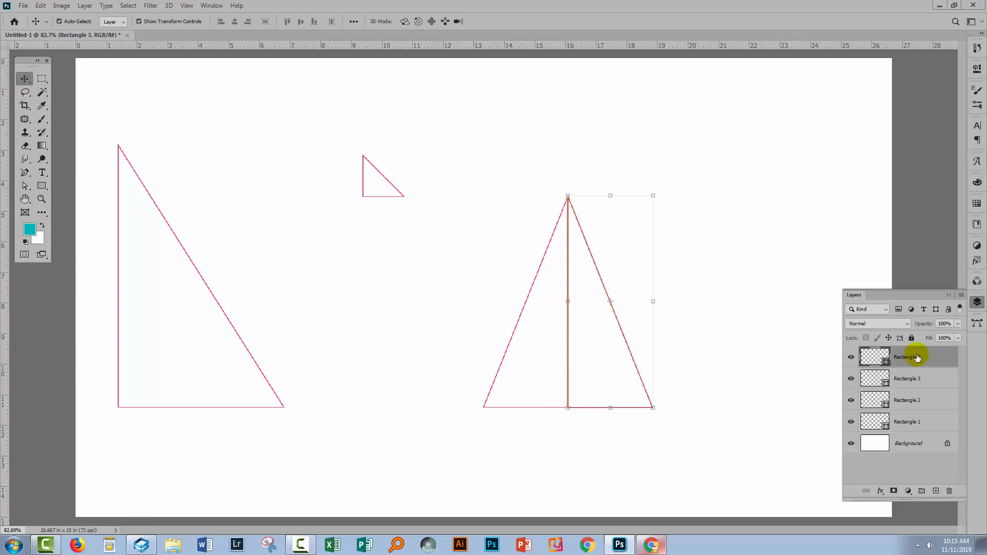
shift+click(904, 381)
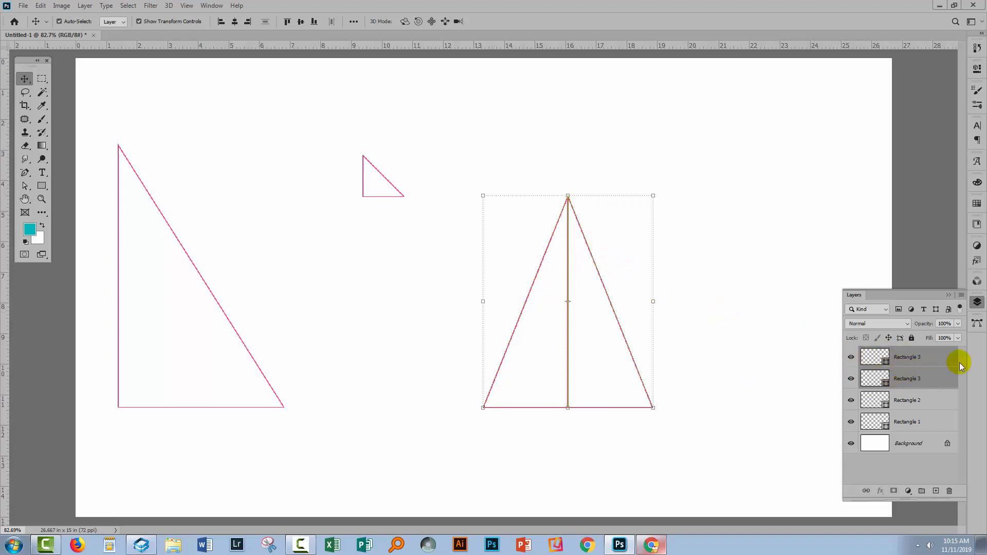
right_click(907, 359)
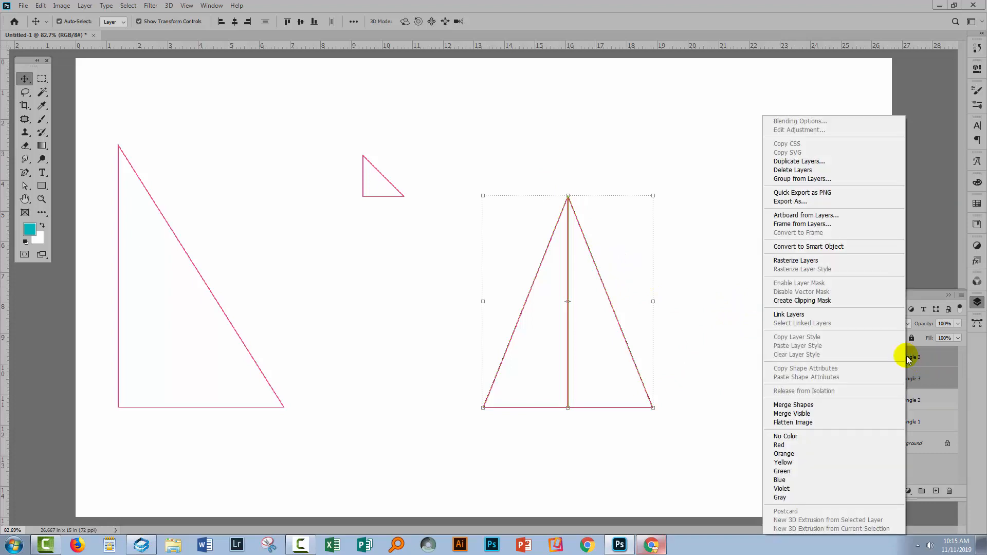
click(803, 405)
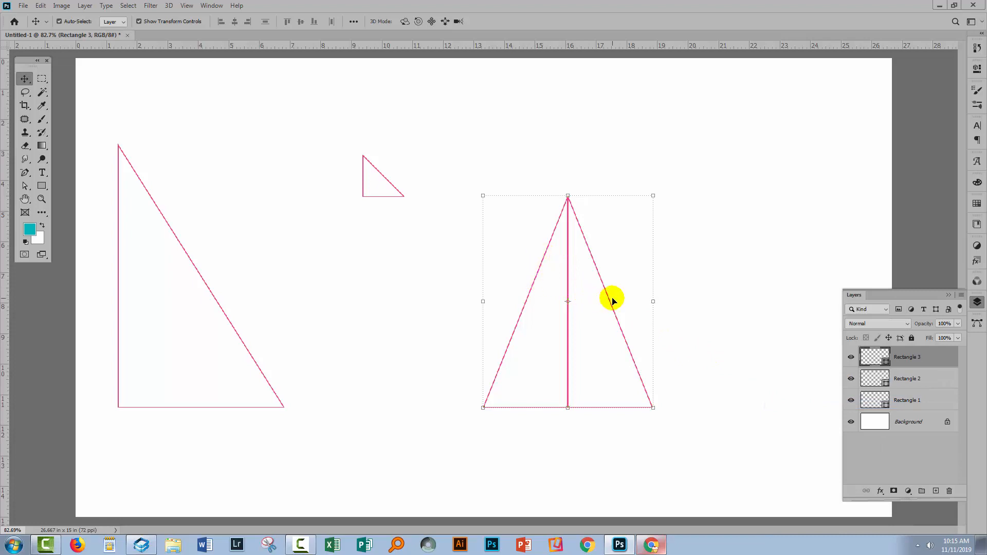
click(444, 328)
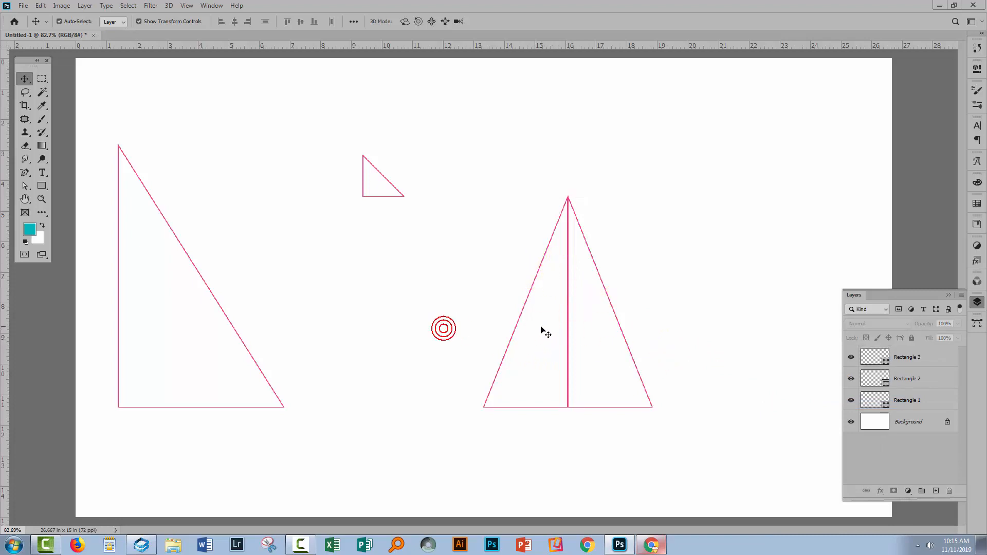
- Set the merged triangle shape's path operation to Combine Shapes and merge its shape components into one outline
drag(491, 265, 600, 347)
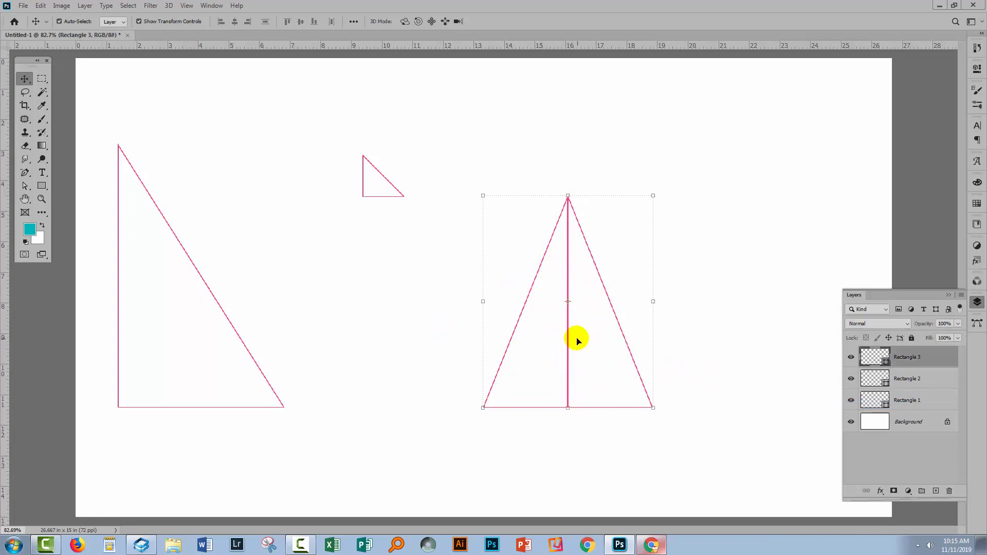
click(976, 324)
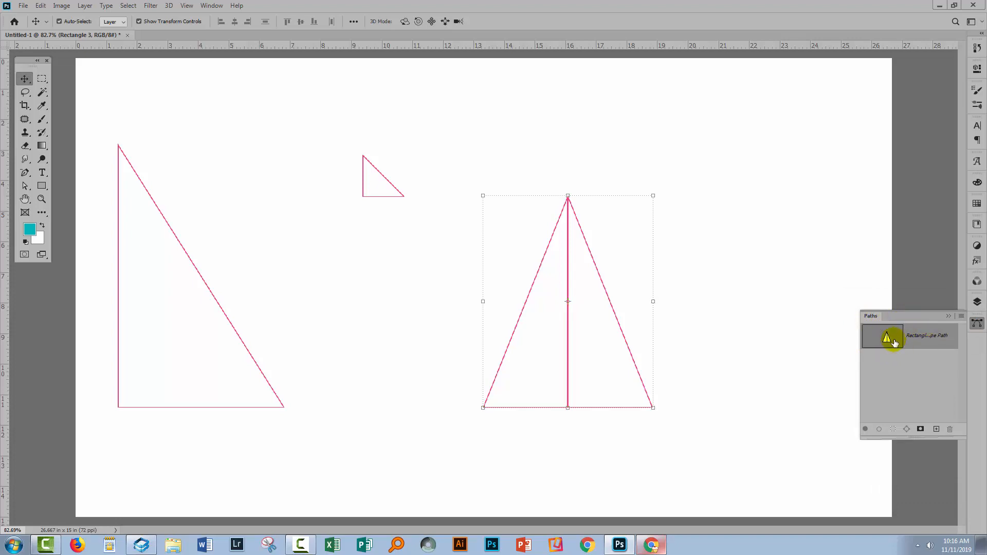
click(41, 184)
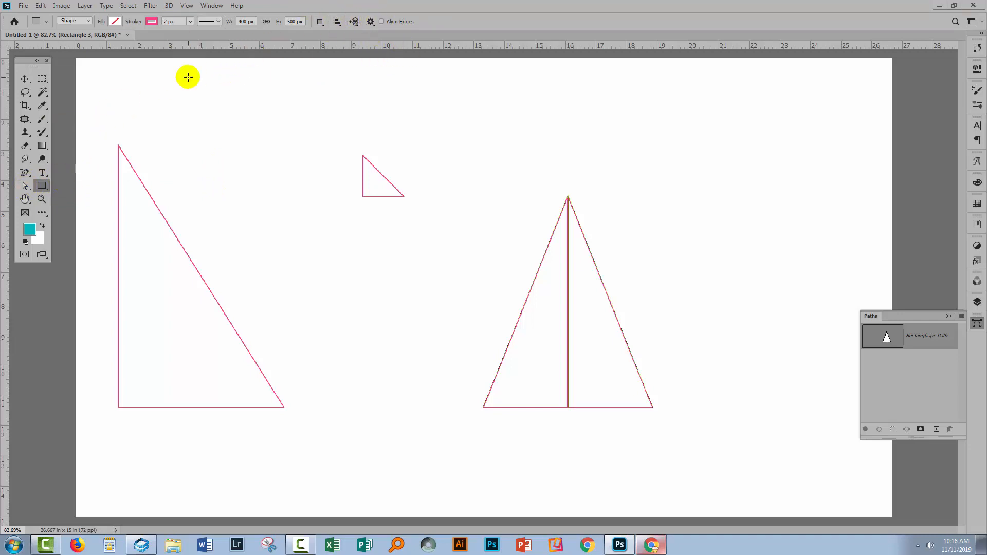
click(23, 188)
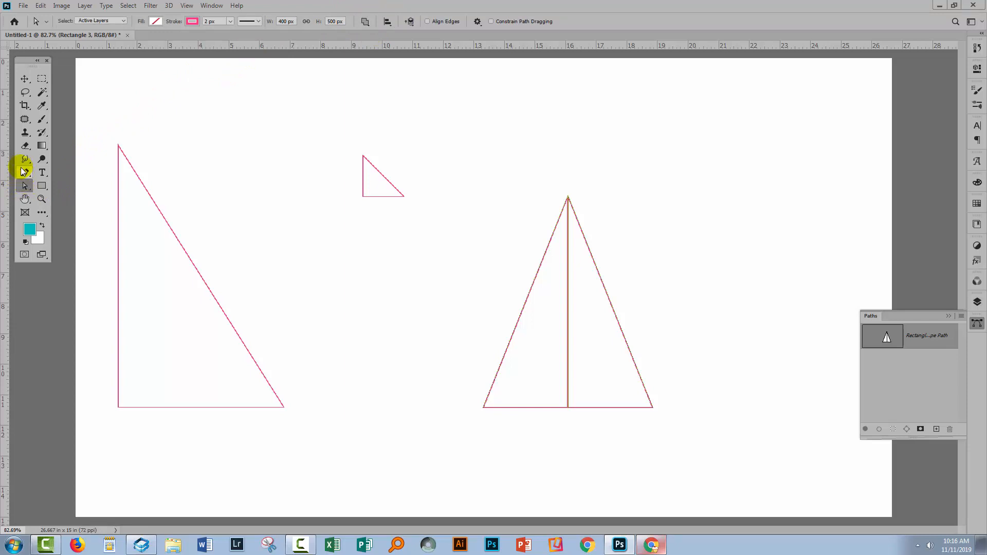
click(26, 172)
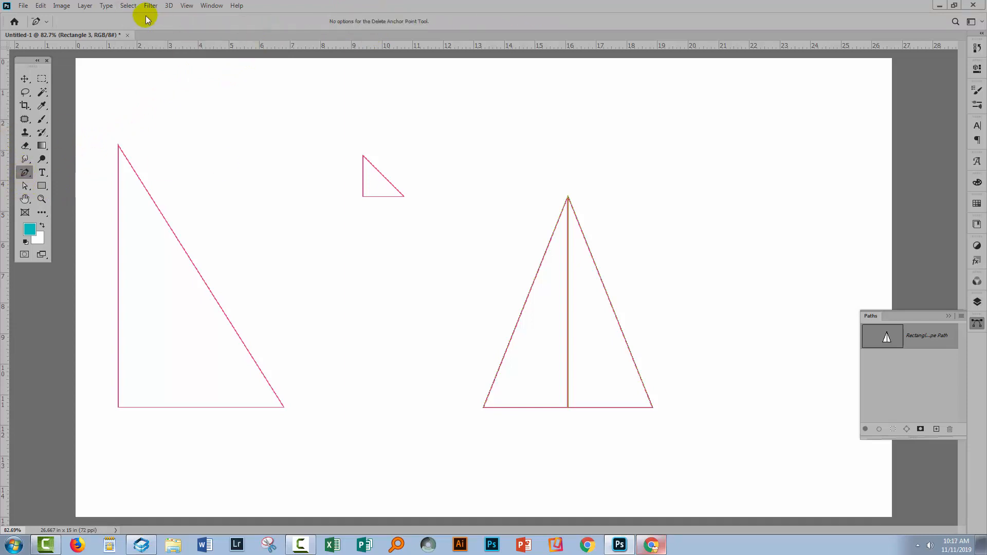
click(24, 187)
click(42, 185)
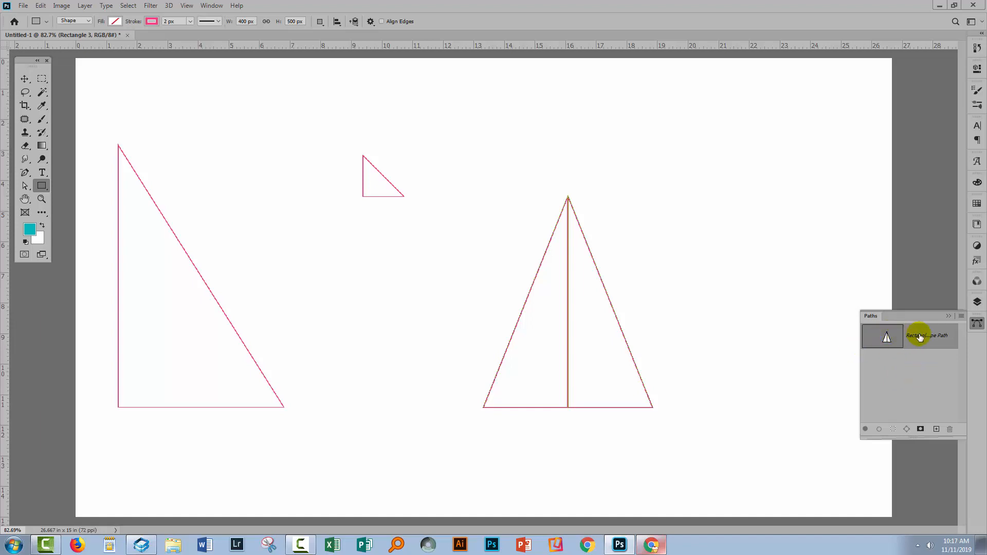
click(321, 21)
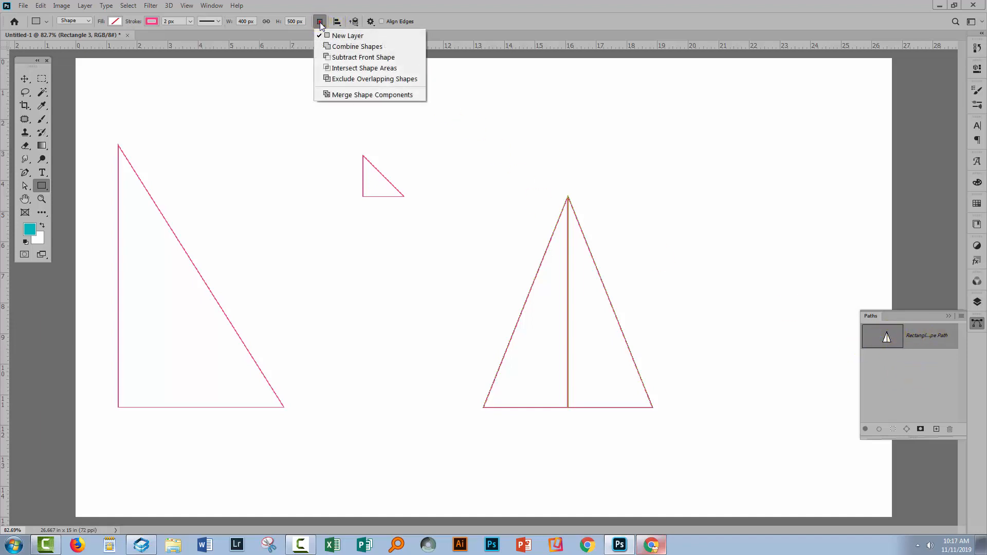
click(342, 45)
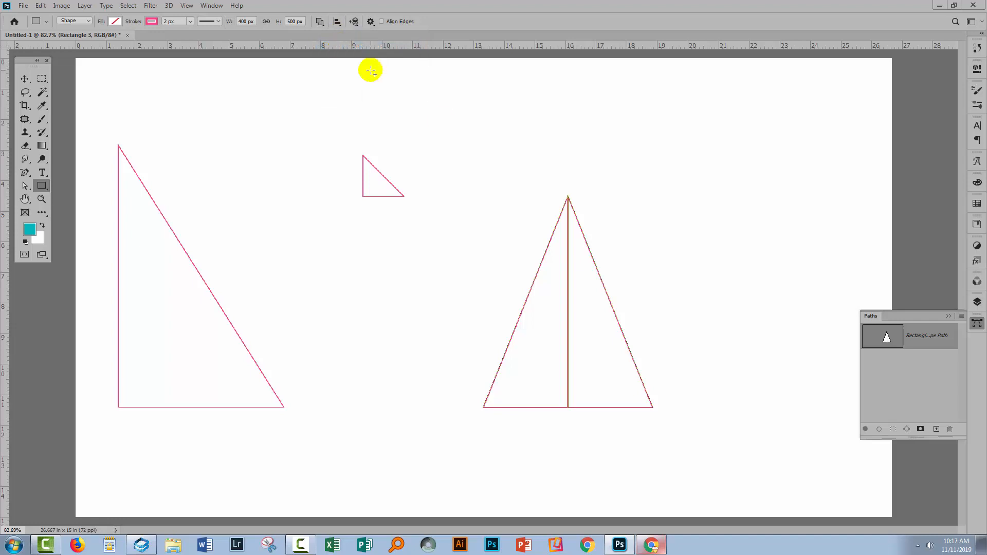
click(319, 22)
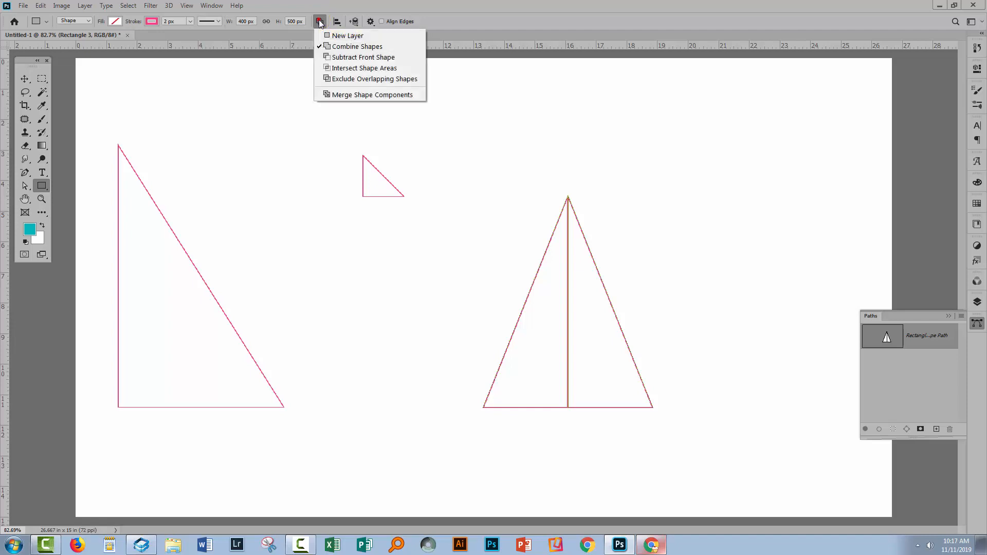
click(356, 95)
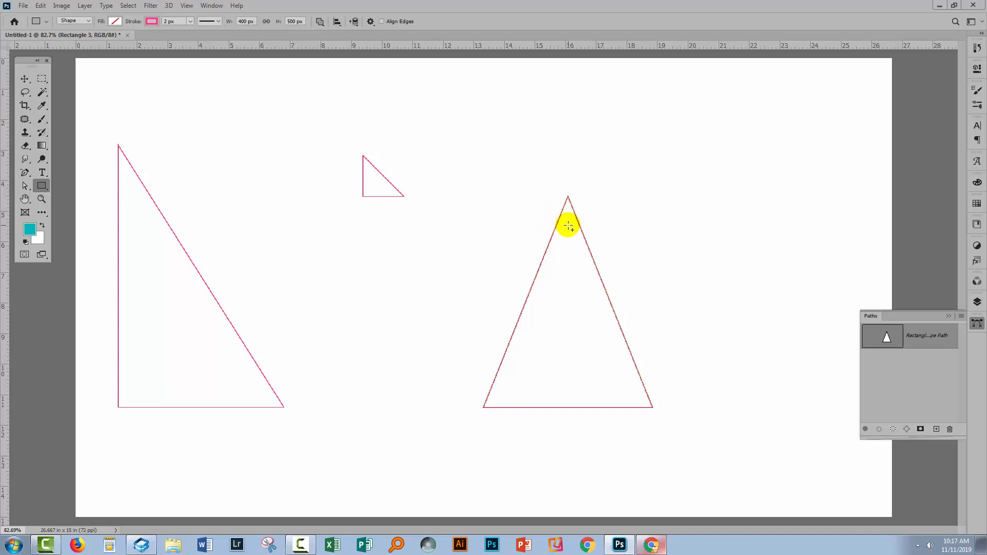
- Deselect the finished isosceles triangle and hide the path list
click(23, 79)
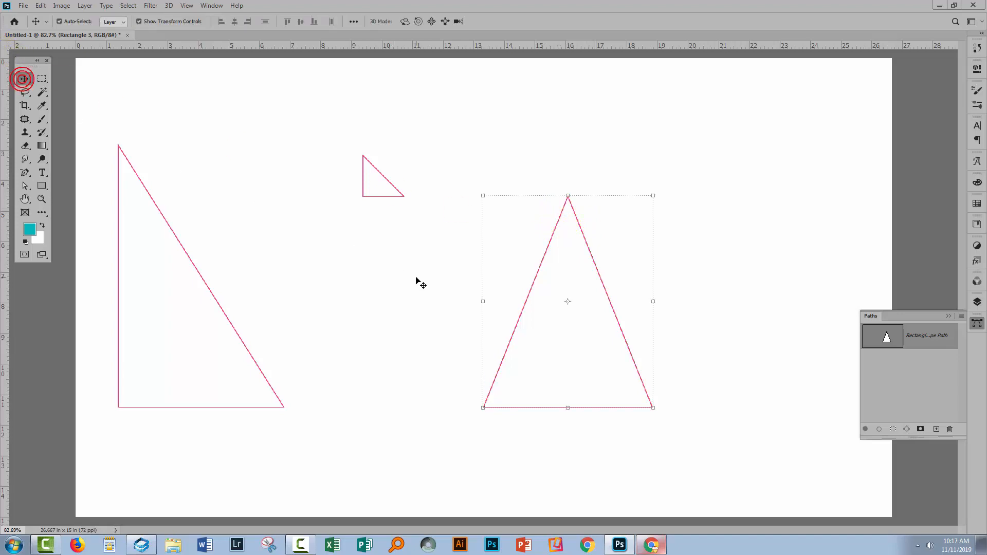
click(417, 280)
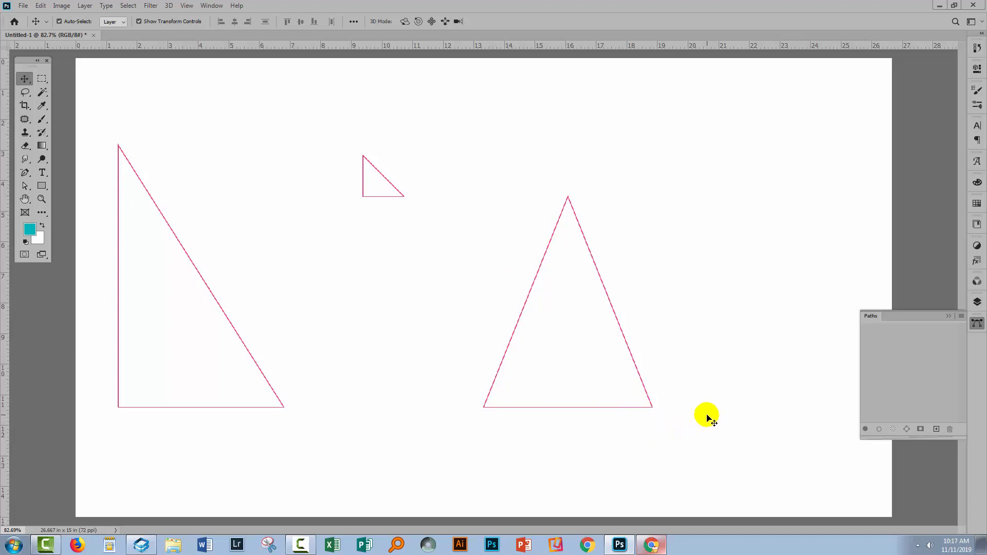
click(949, 316)
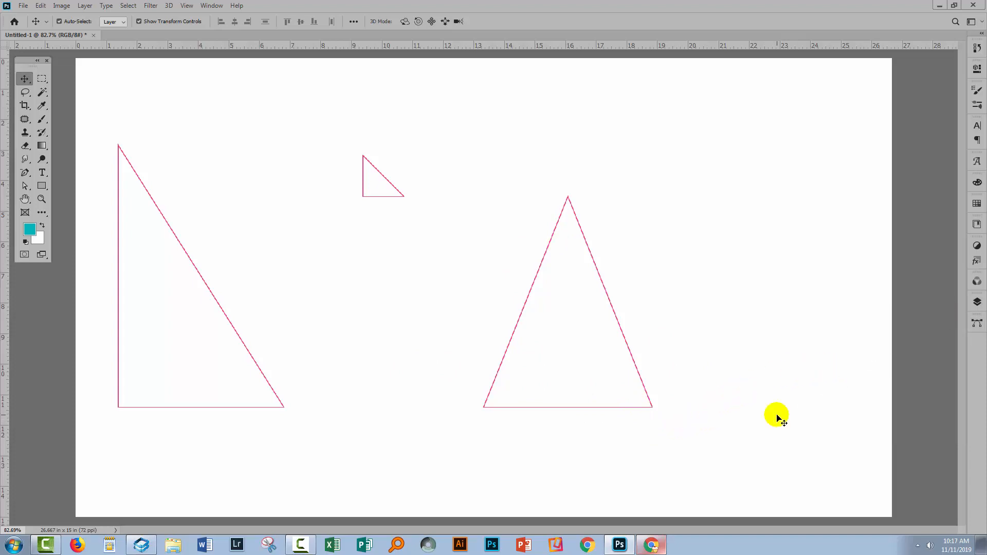